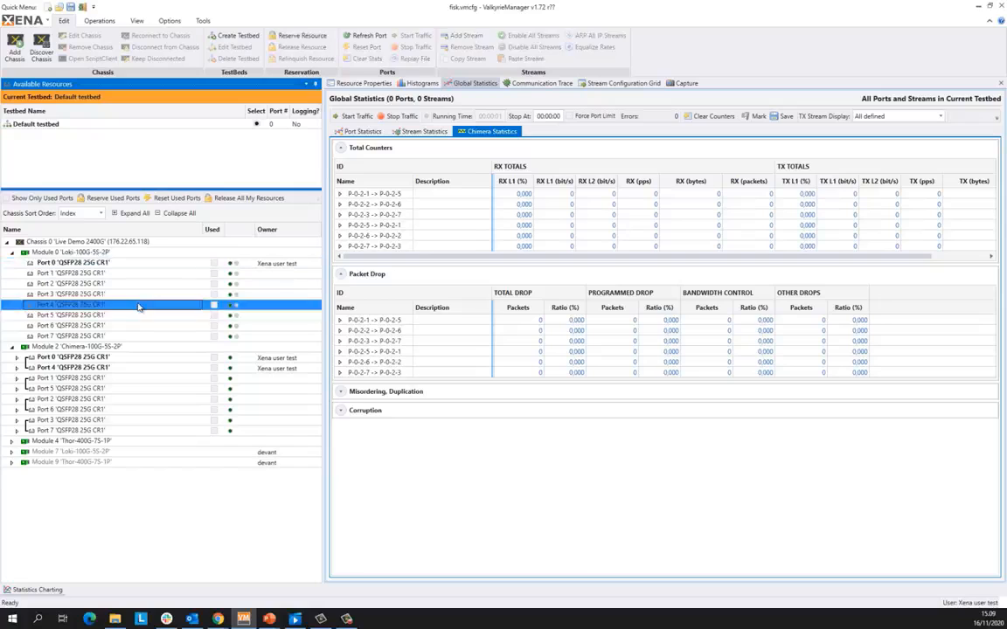
Reserve Port 4 on the Loki module and mark Ports 0 and 4 of both the Loki and Chimera modules as used
left_click(164, 310)
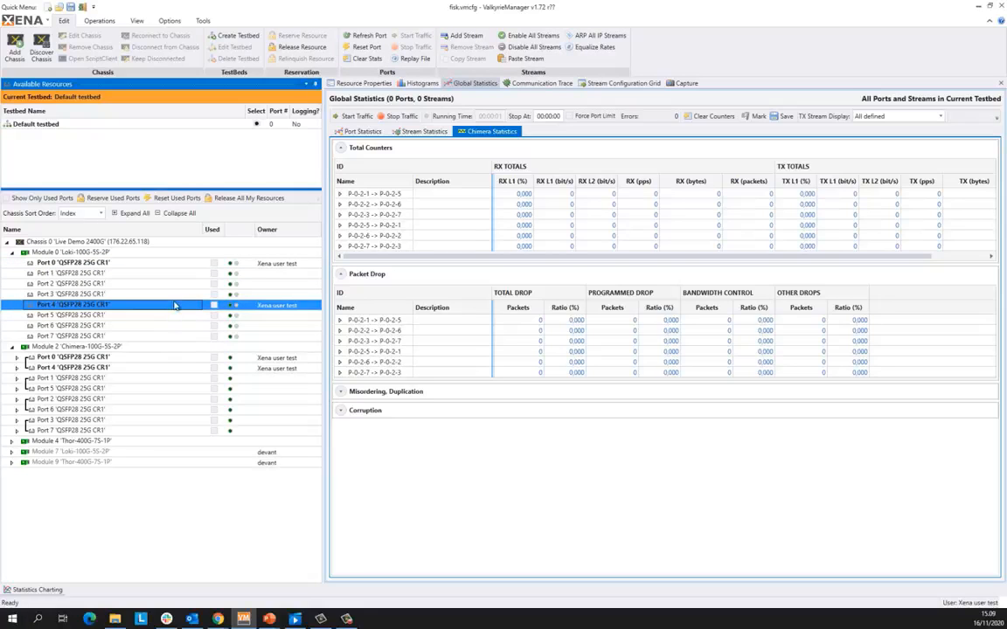
left_click(214, 262)
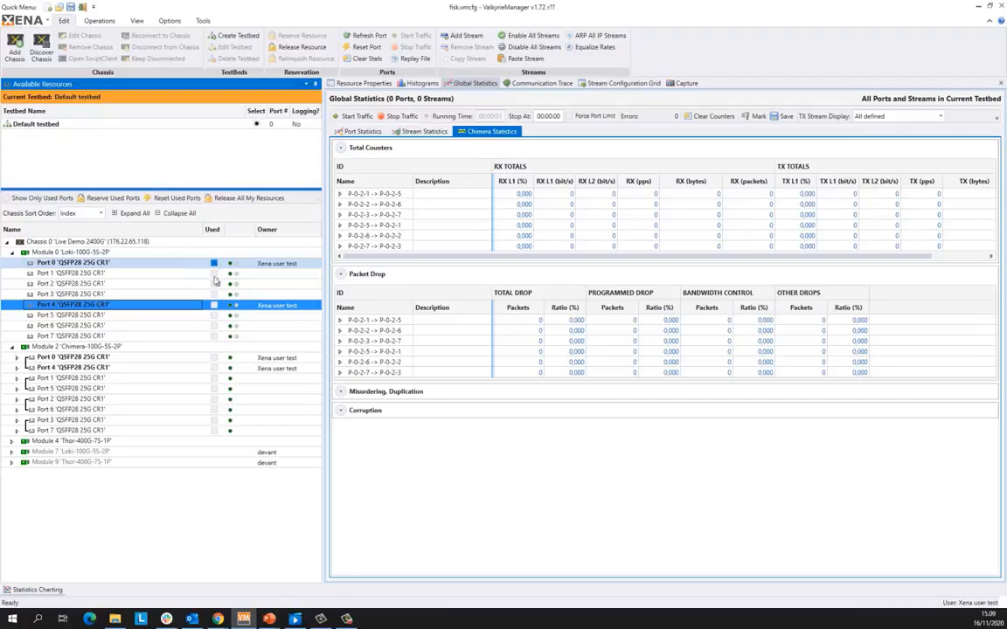
left_click(214, 305)
left_click(215, 358)
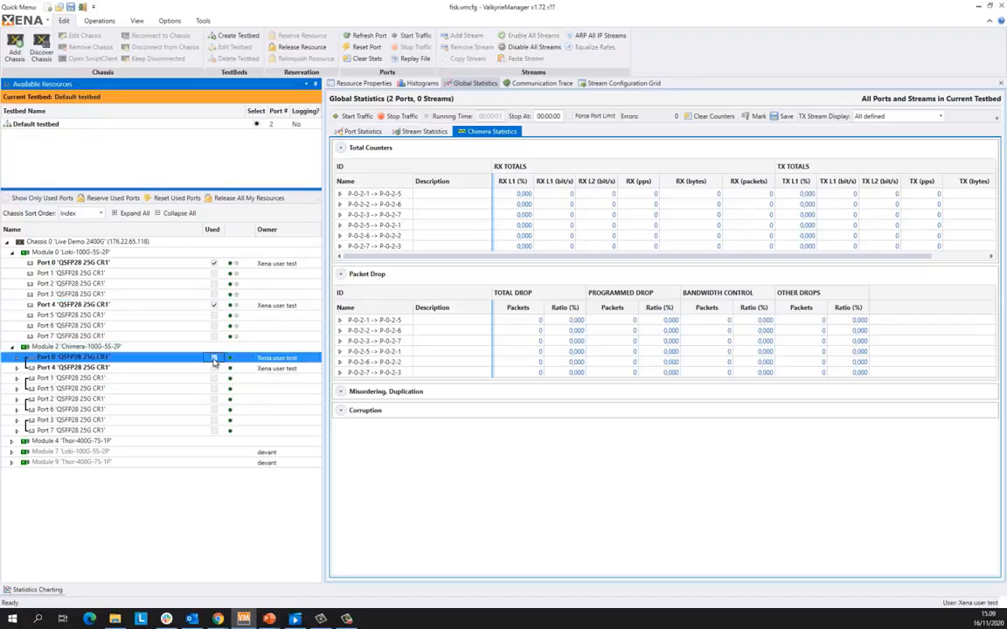
left_click(214, 358)
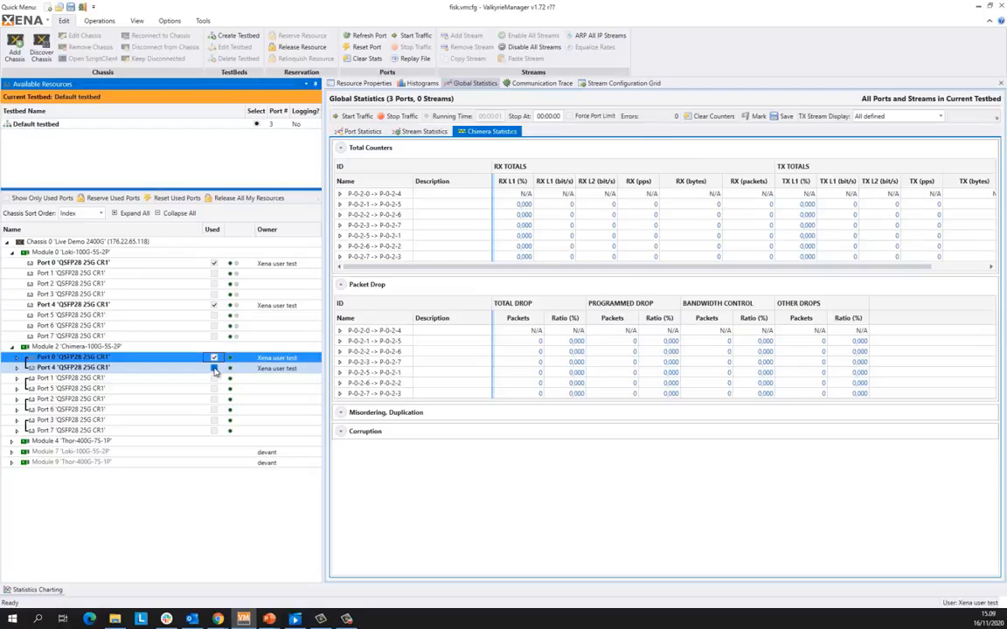
left_click(214, 368)
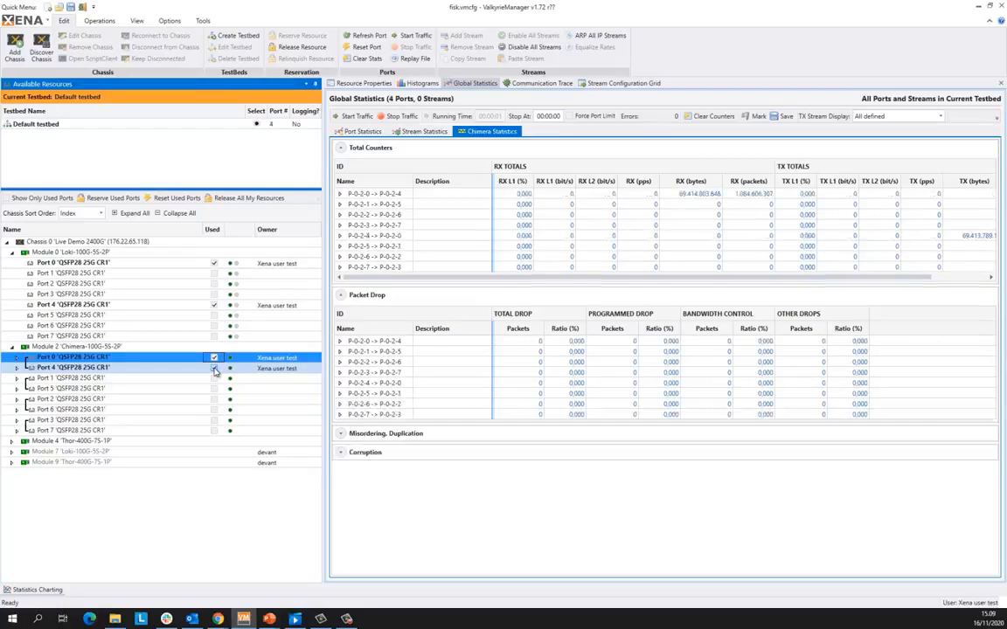
Add a stream to Port 0 of the Loki-100G-5S-2P module and select it
right_click(88, 267)
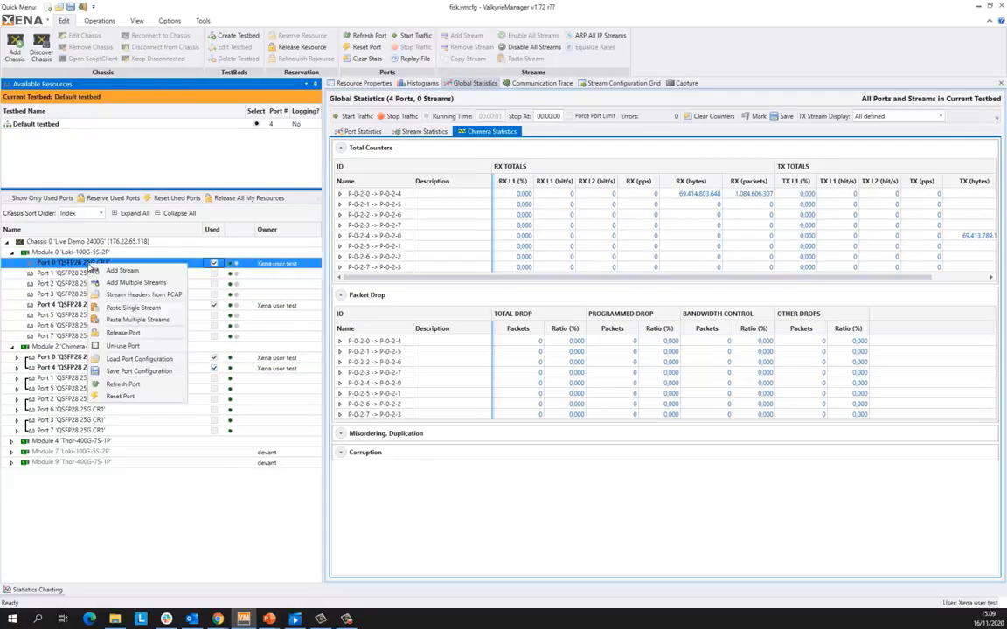
left_click(123, 272)
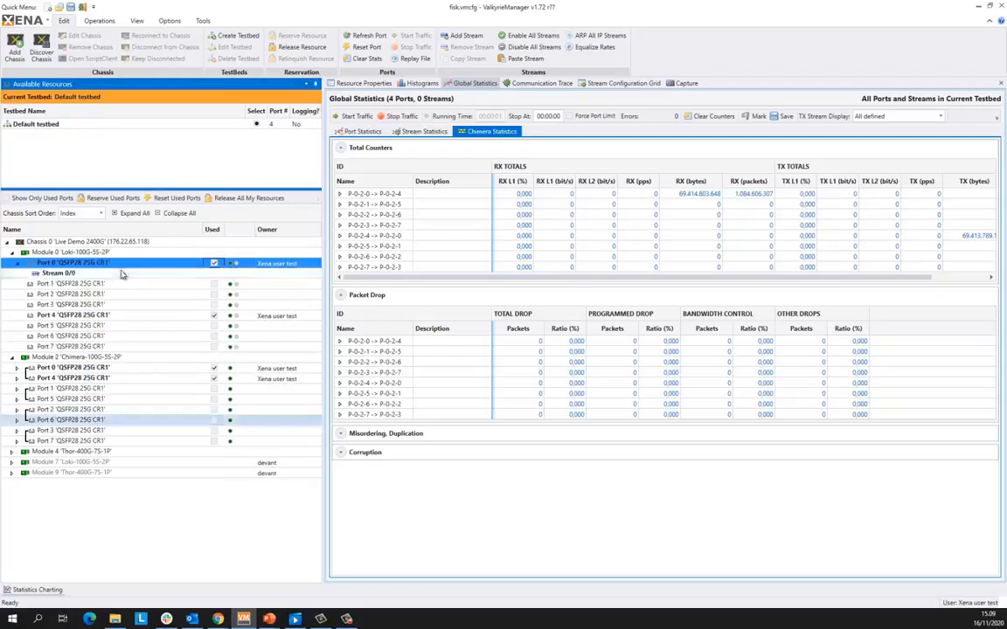
left_click(126, 270)
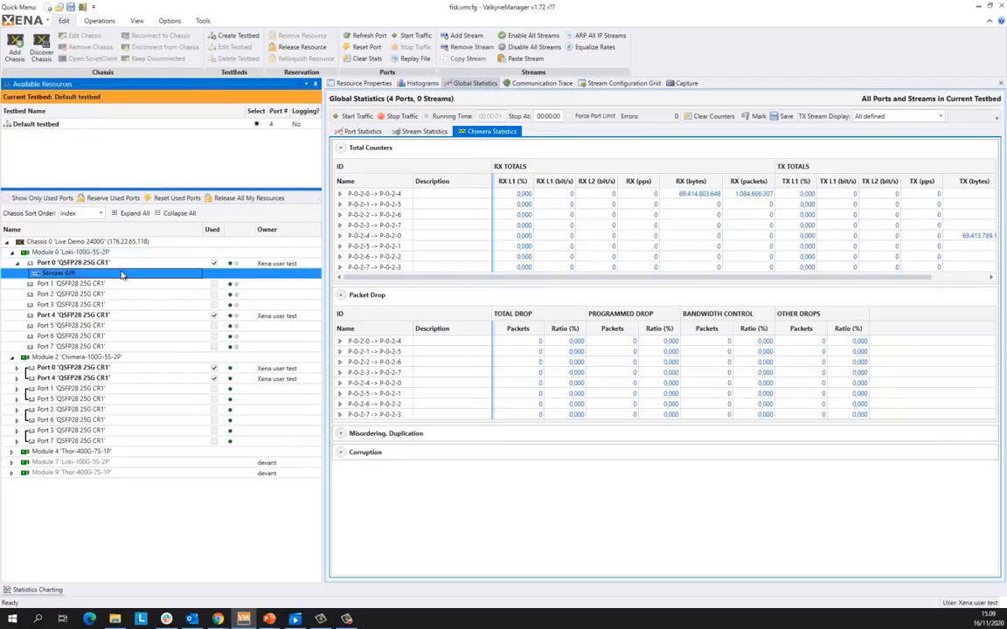
Add a VLAN - Virtual LAN segment to the packet header definitions of Stream 0/0
left_click(354, 83)
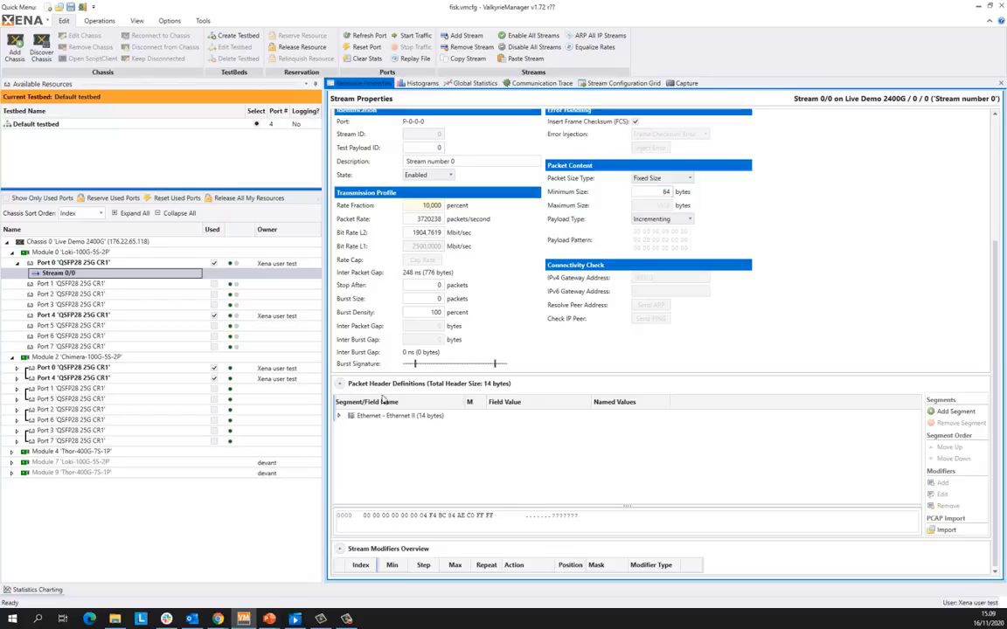
left_click(955, 411)
scroll(478, 302, "down", 8)
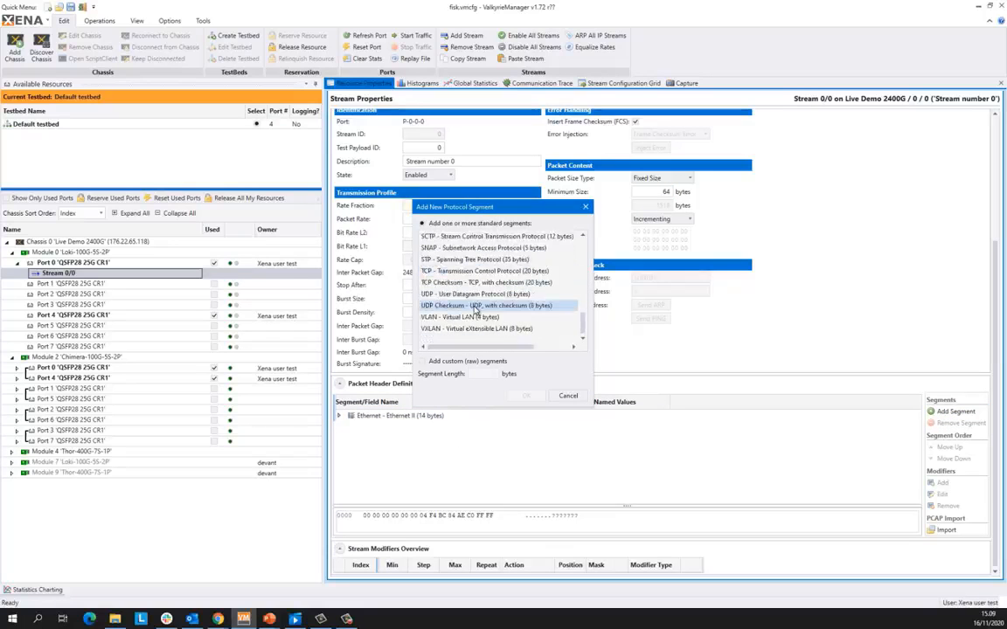
left_click(461, 318)
left_click(527, 396)
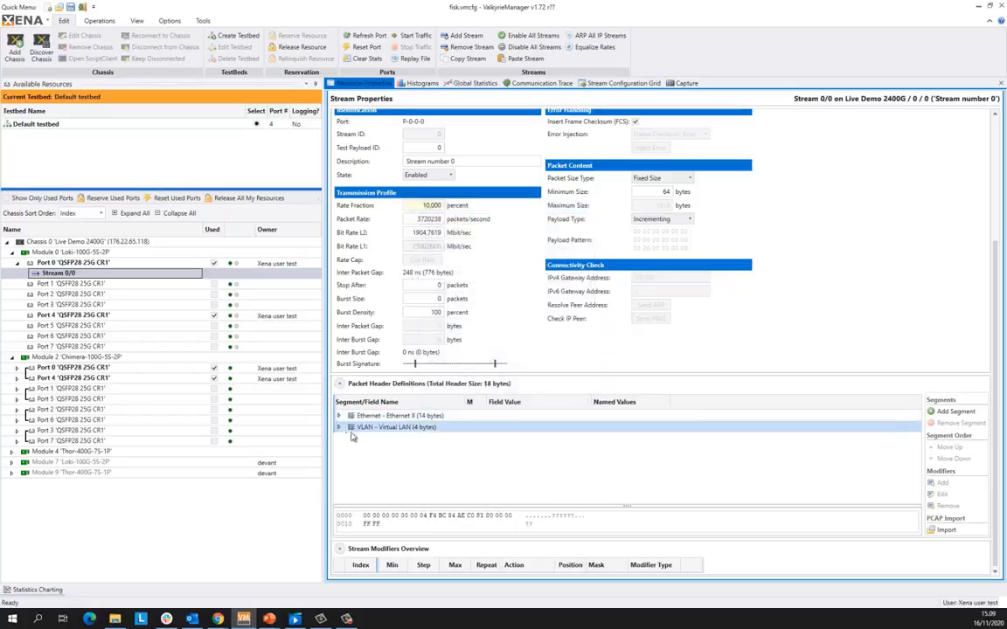
Set the VLAN tag in the header of Stream 0/0 to 111
left_click(338, 427)
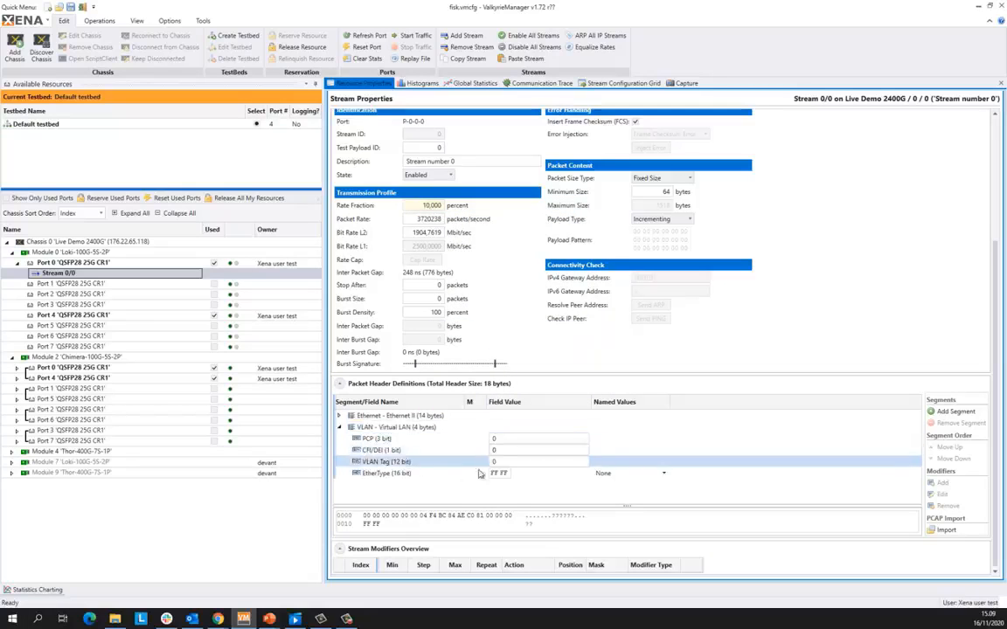
left_click(495, 462)
type("11")
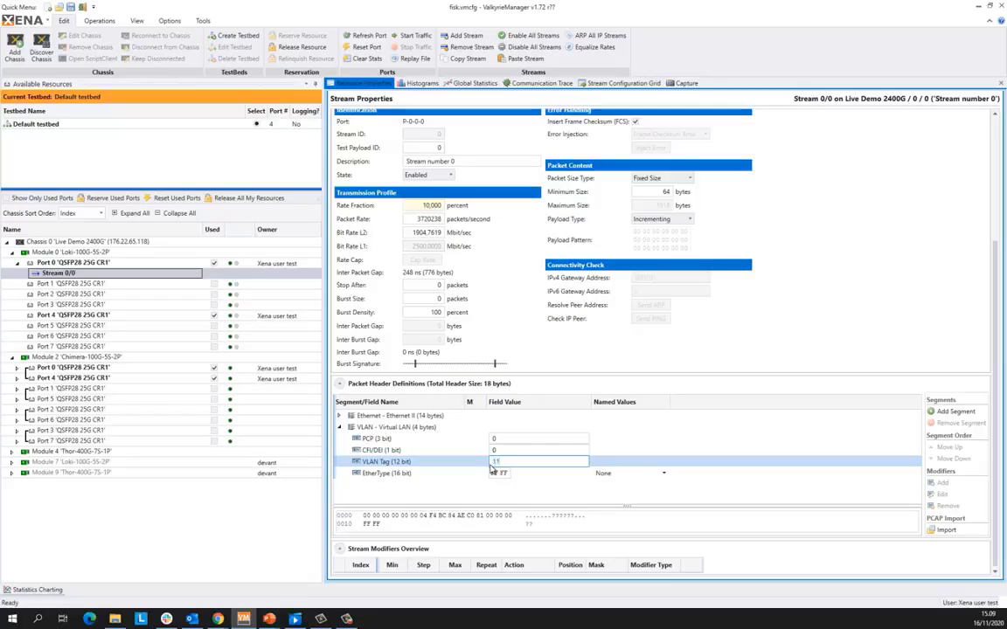
type("1")
left_click(236, 522)
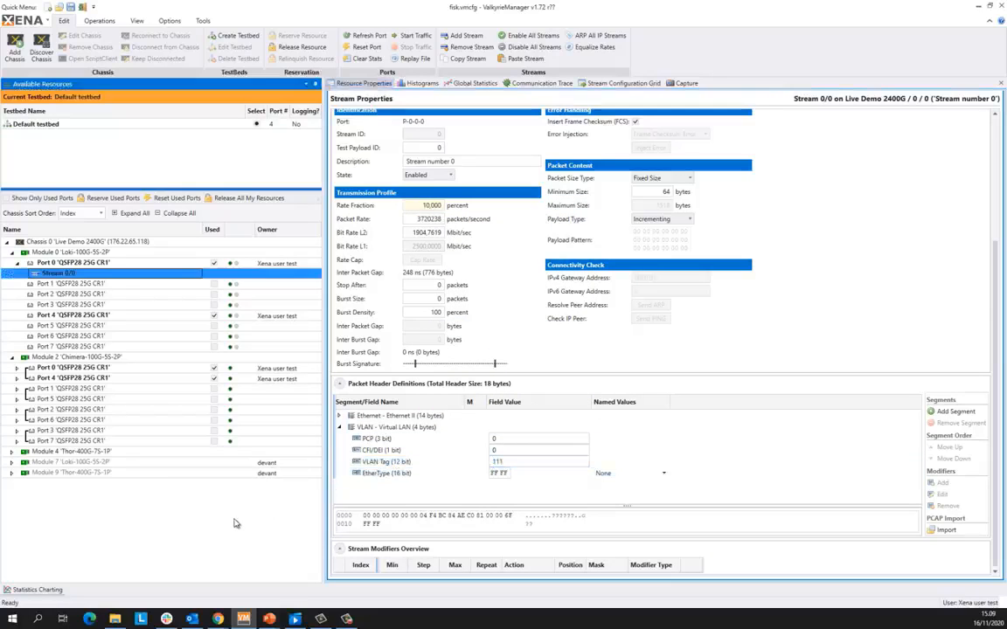
Copy Stream 0/0 and paste it as a single stream on Port 0 of the Loki module
right_click(103, 274)
left_click(131, 292)
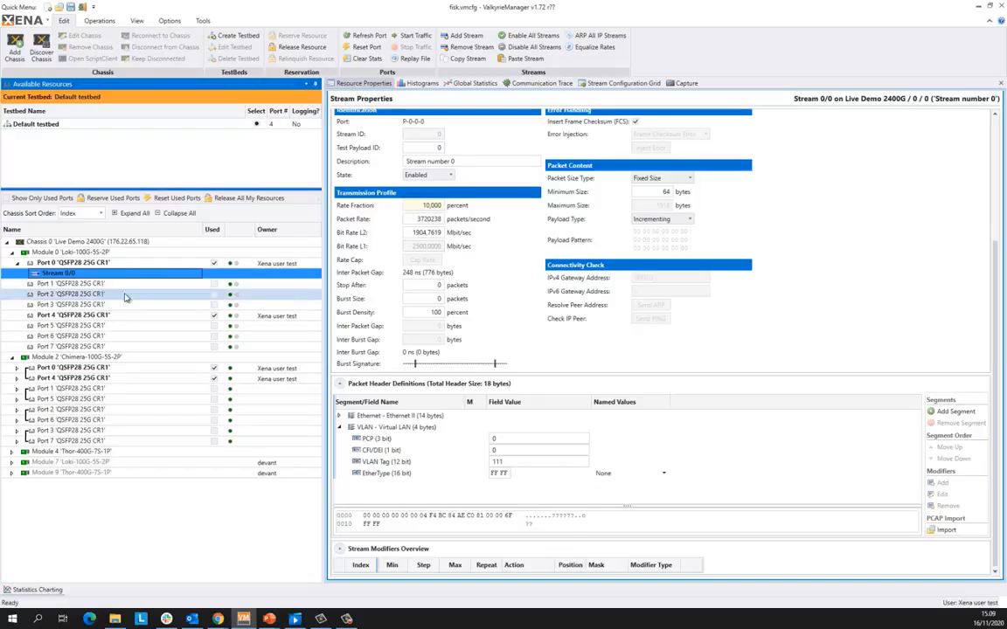
right_click(118, 263)
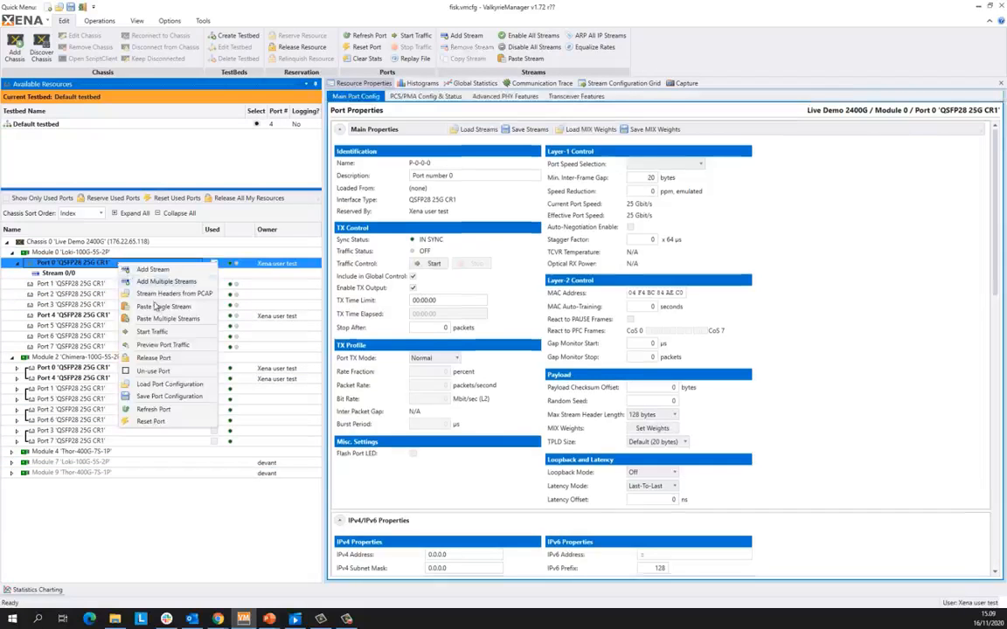
left_click(157, 307)
Set the pasted stream's VLAN tag to 222 and its state to Enabled
left_click(85, 285)
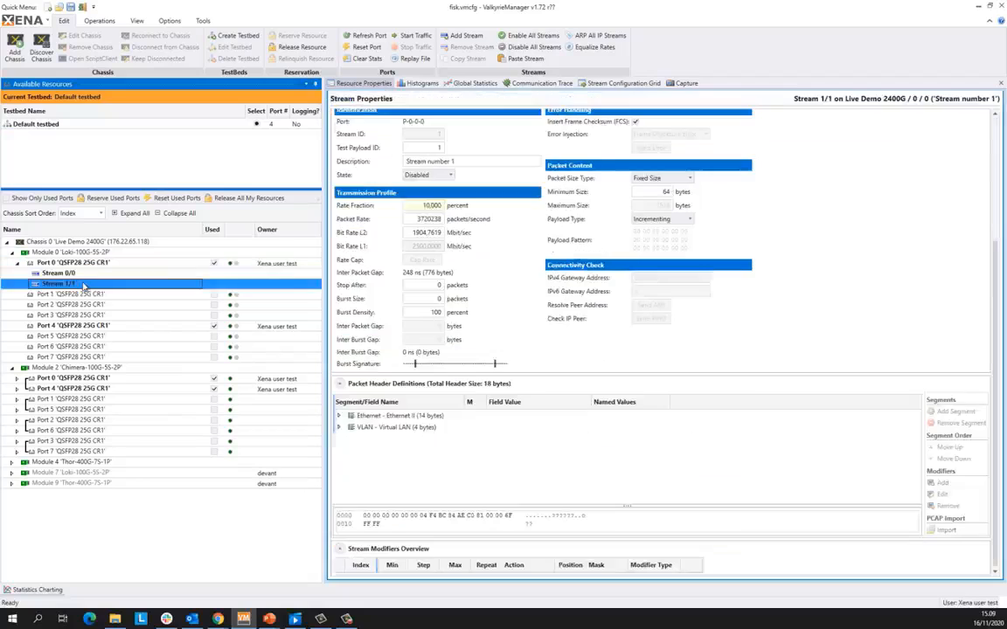
left_click(340, 428)
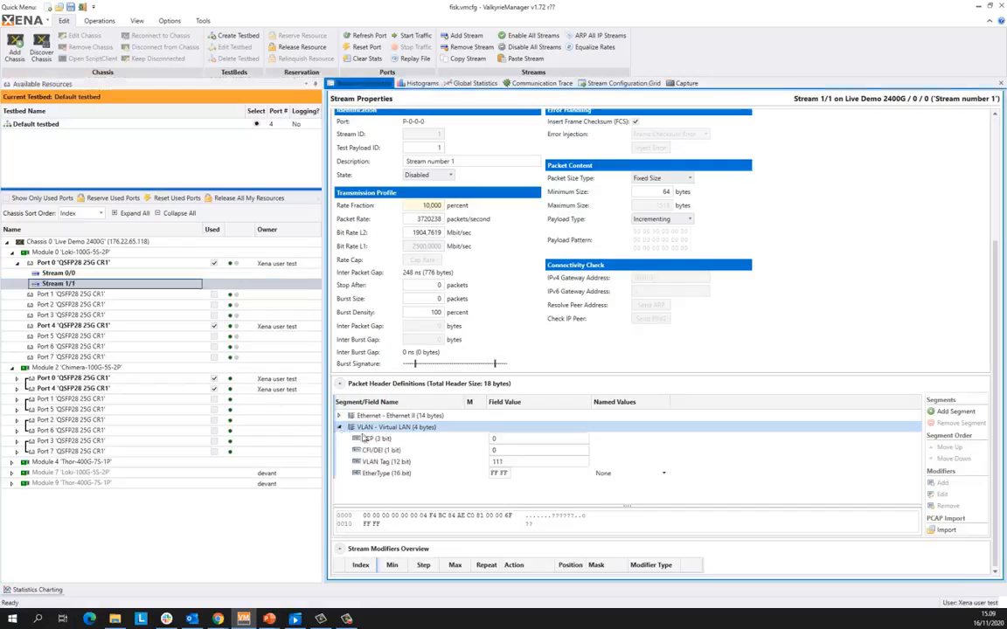
left_click(494, 462)
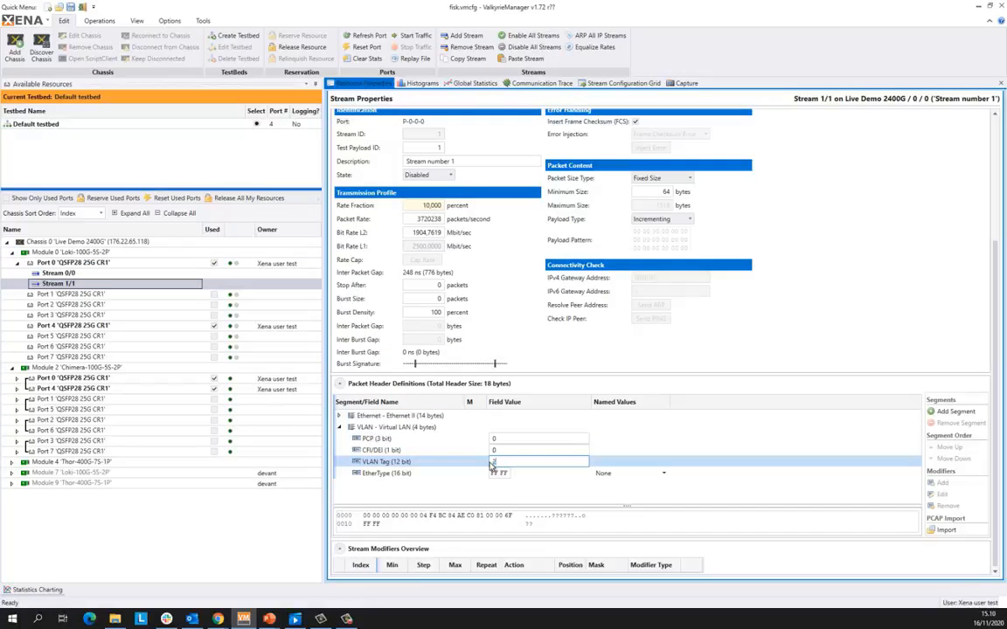
type("222")
left_click(427, 175)
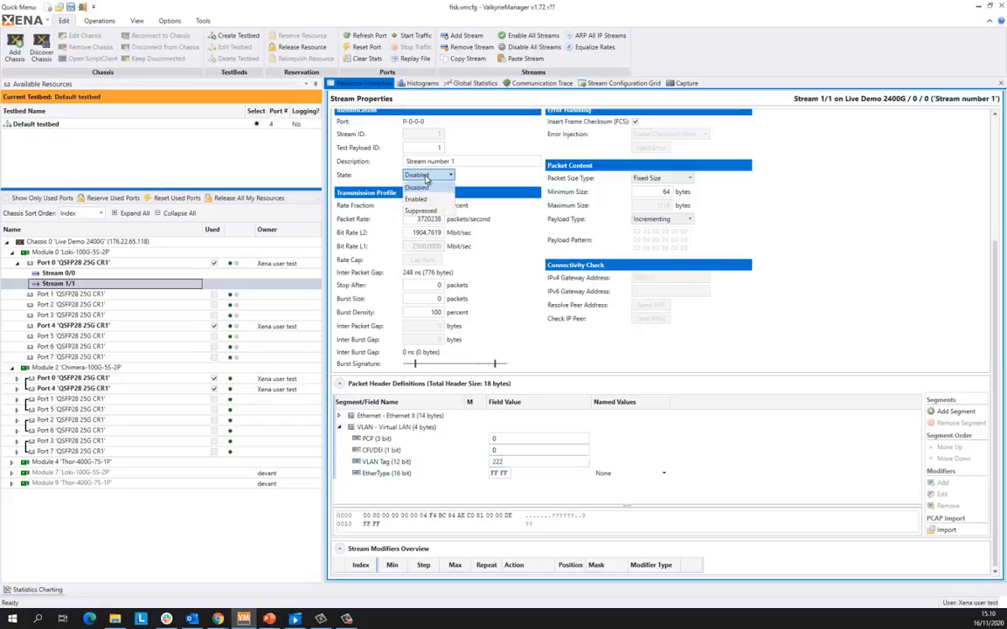
left_click(428, 200)
left_click(178, 525)
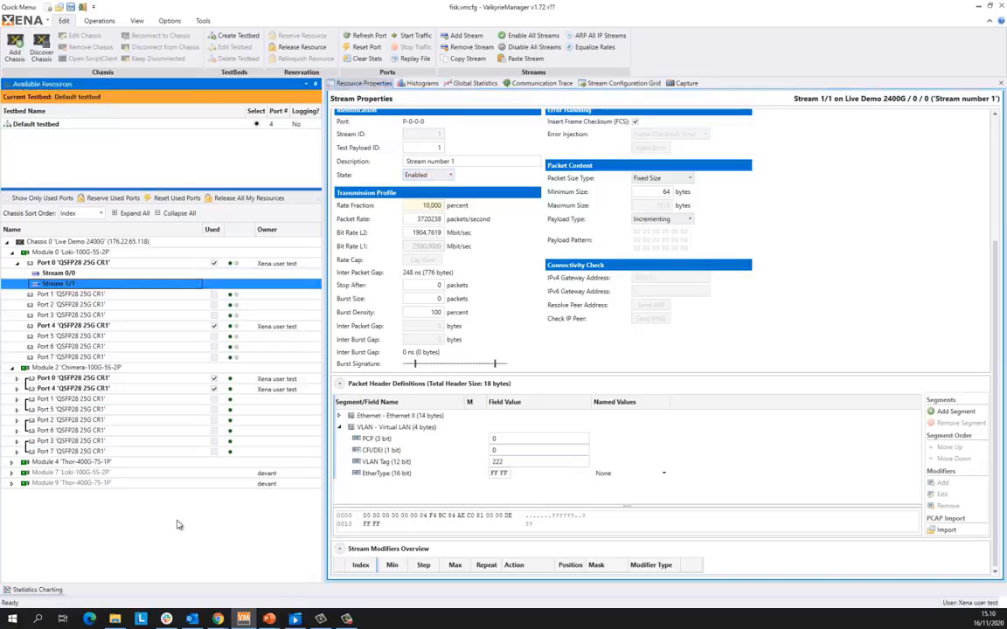
Start traffic on Loki Port 0 and check the port statistics and the Chimera flow counters for P-0-2-0 -> P-0-2-4
left_click(412, 36)
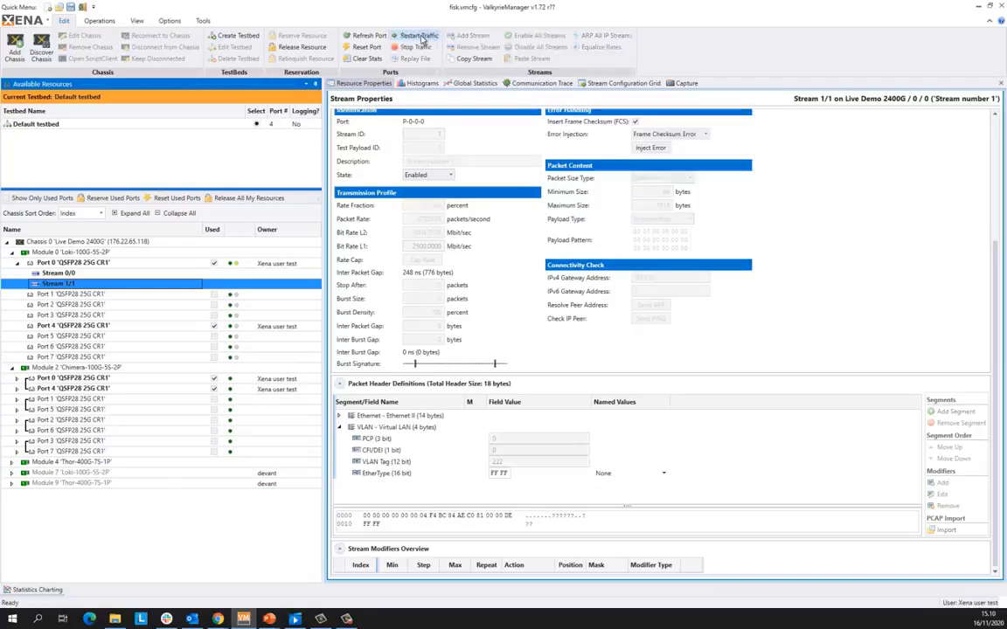
left_click(472, 83)
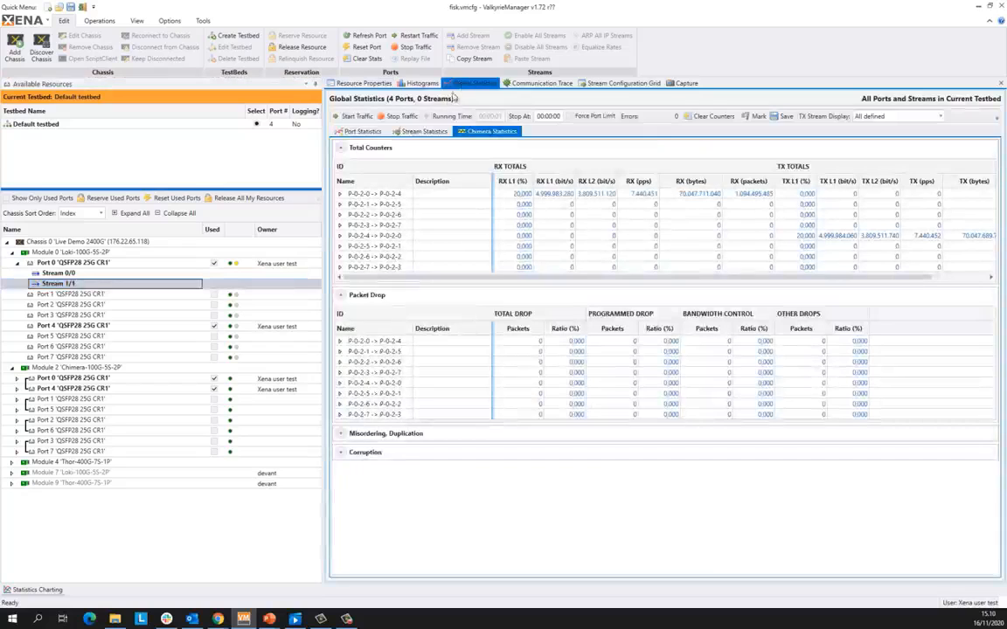
left_click(360, 132)
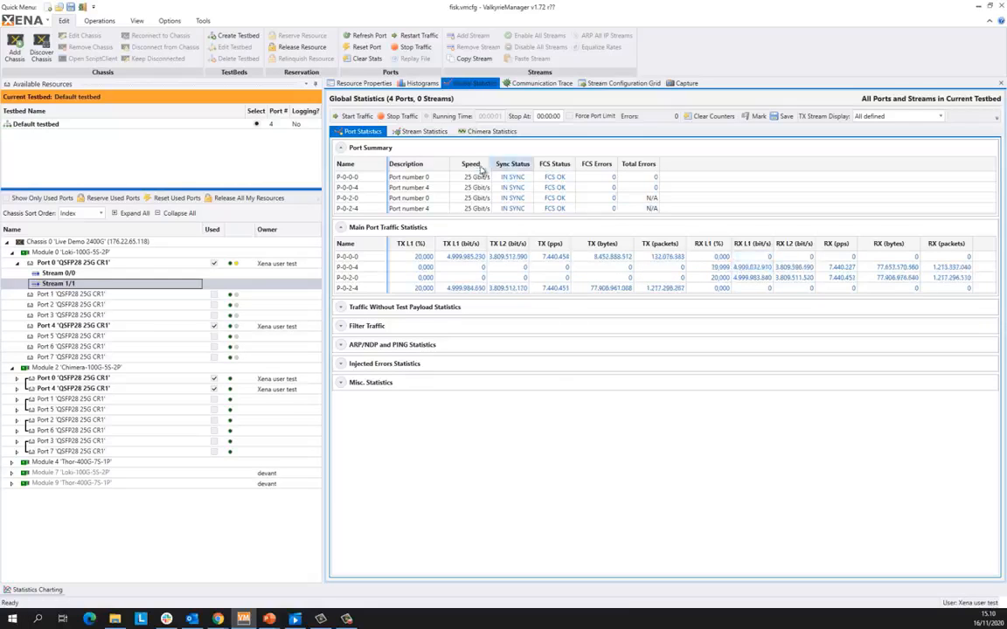
left_click(486, 132)
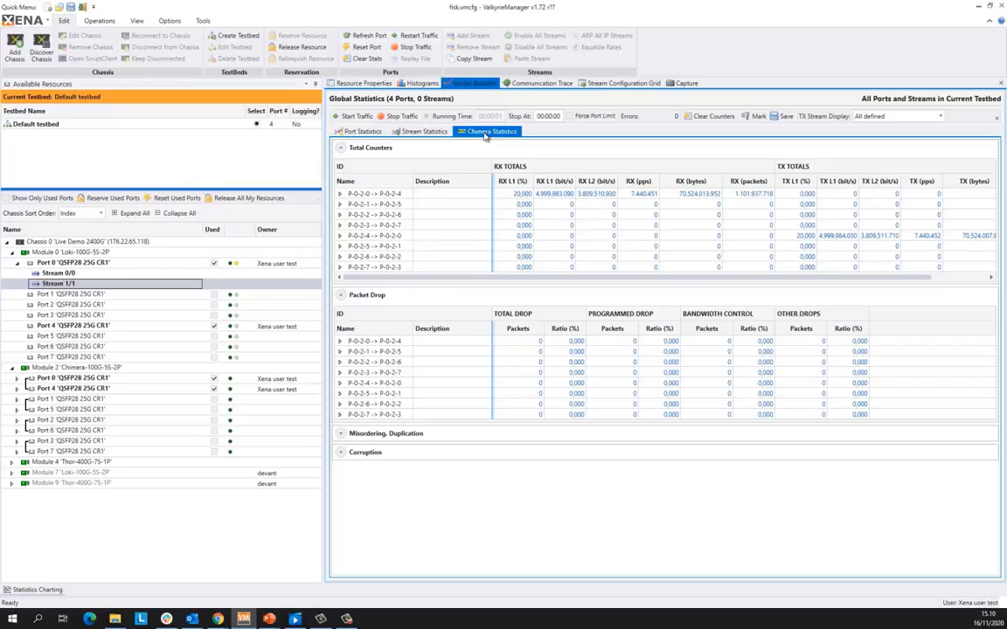
left_click(340, 194)
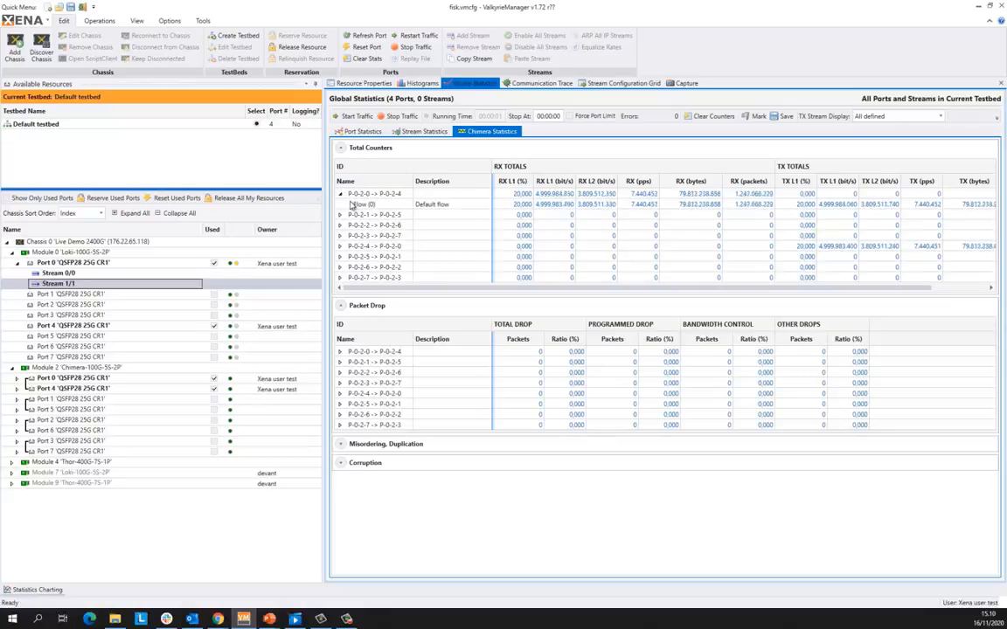
left_click(357, 207)
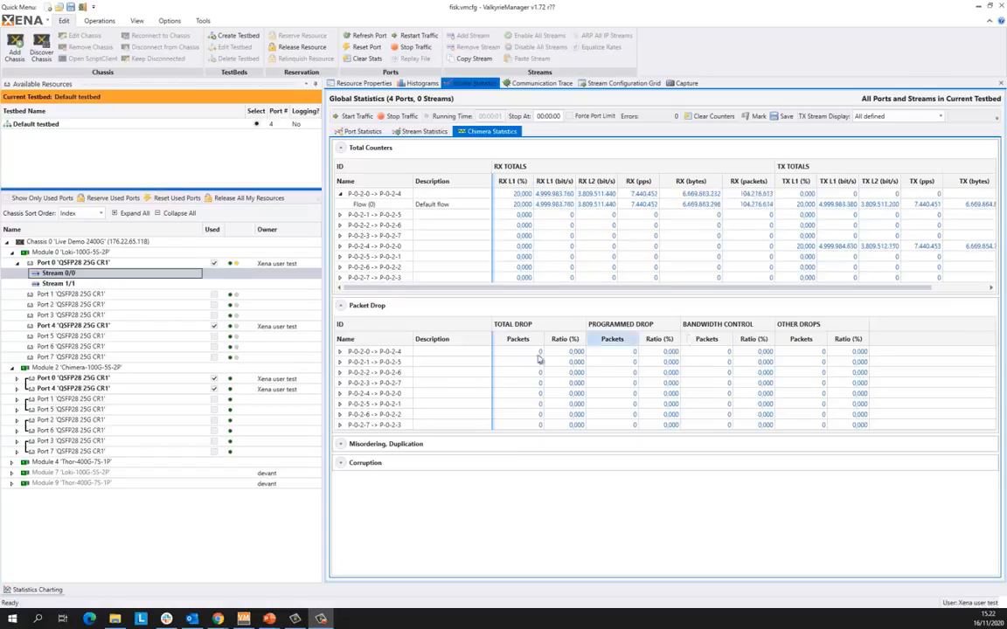
Enable impairments on Port 0 of the Chimera module
left_click(131, 379)
left_click(374, 85)
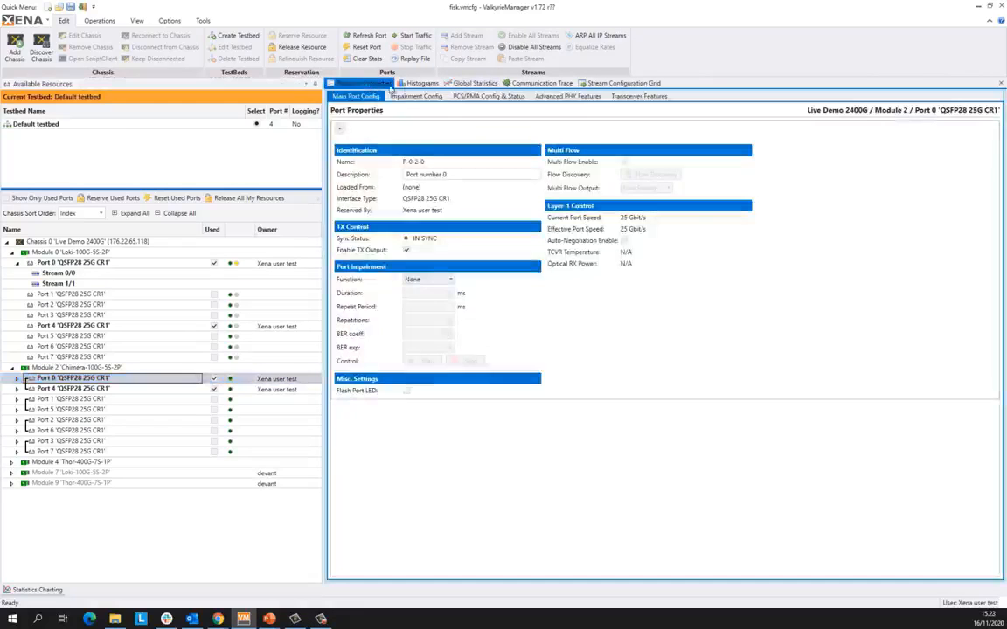
left_click(416, 96)
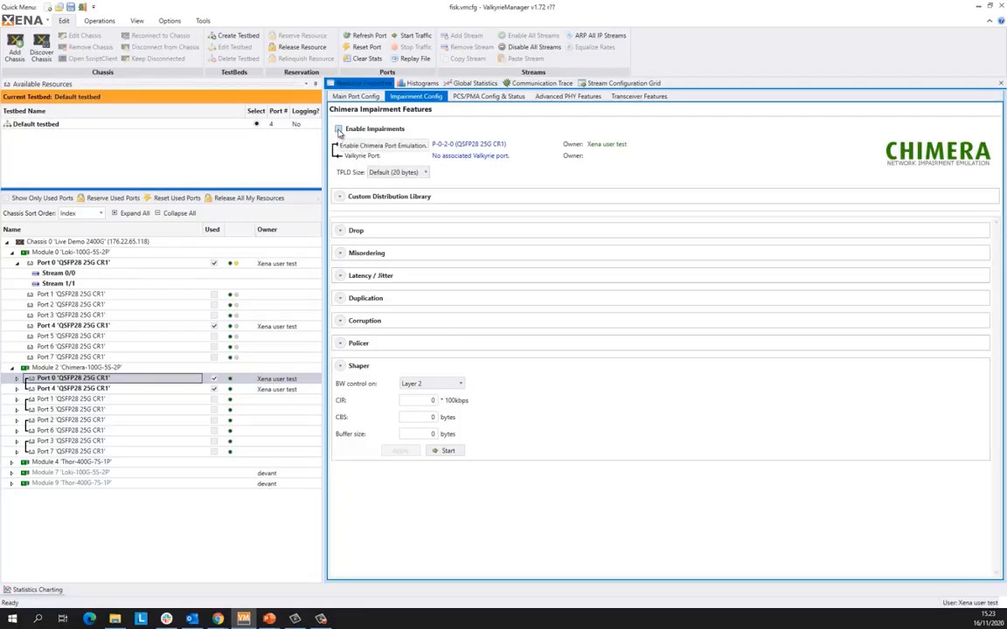
left_click(340, 129)
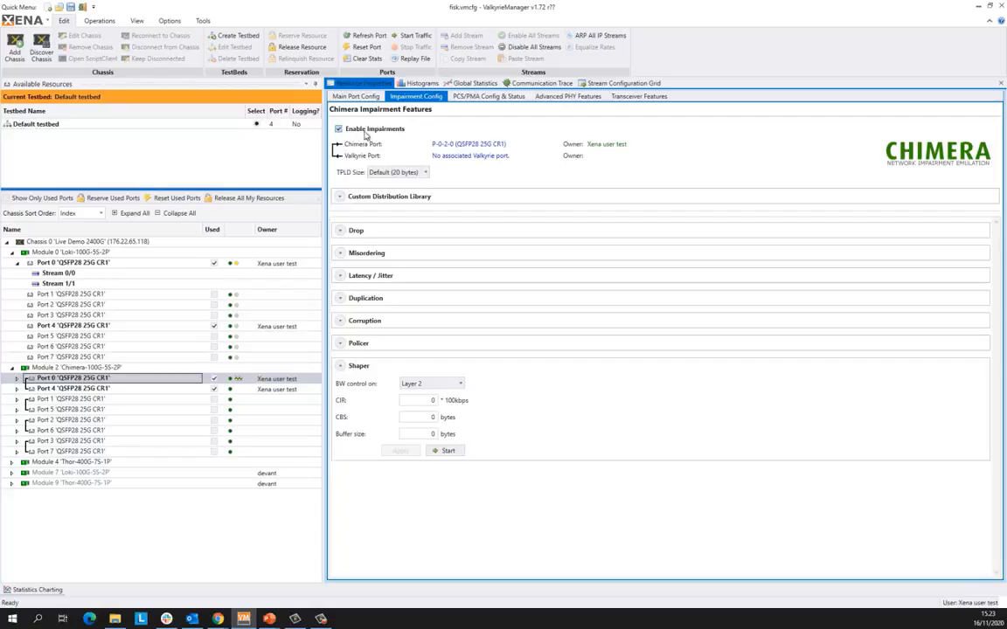
Enable and apply a filter on Flow (1) of Chimera Port 0 that includes 1 VLAN Tag with tag value 111
left_click(17, 378)
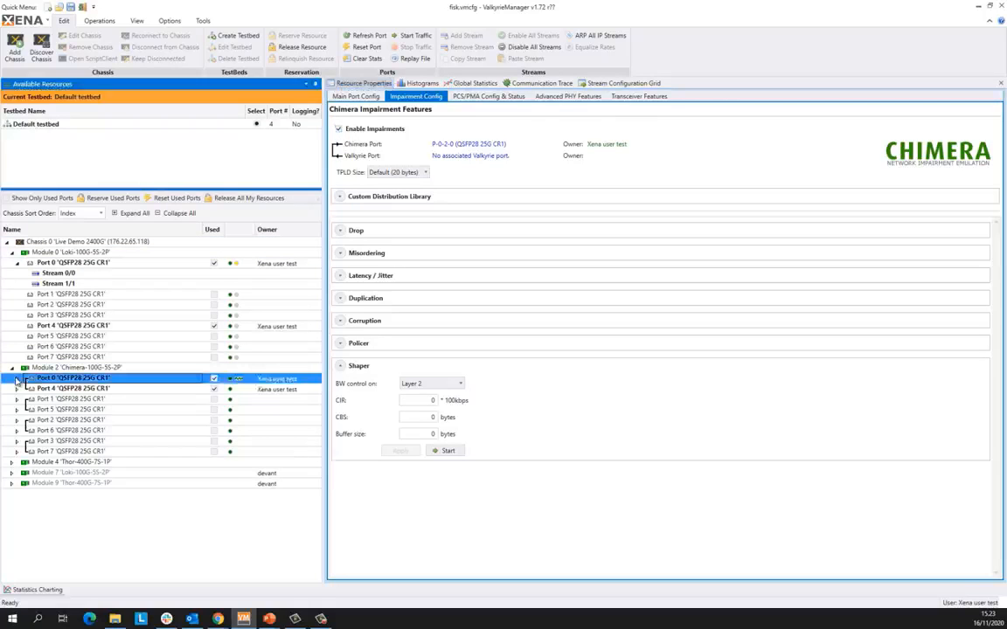
left_click(82, 390)
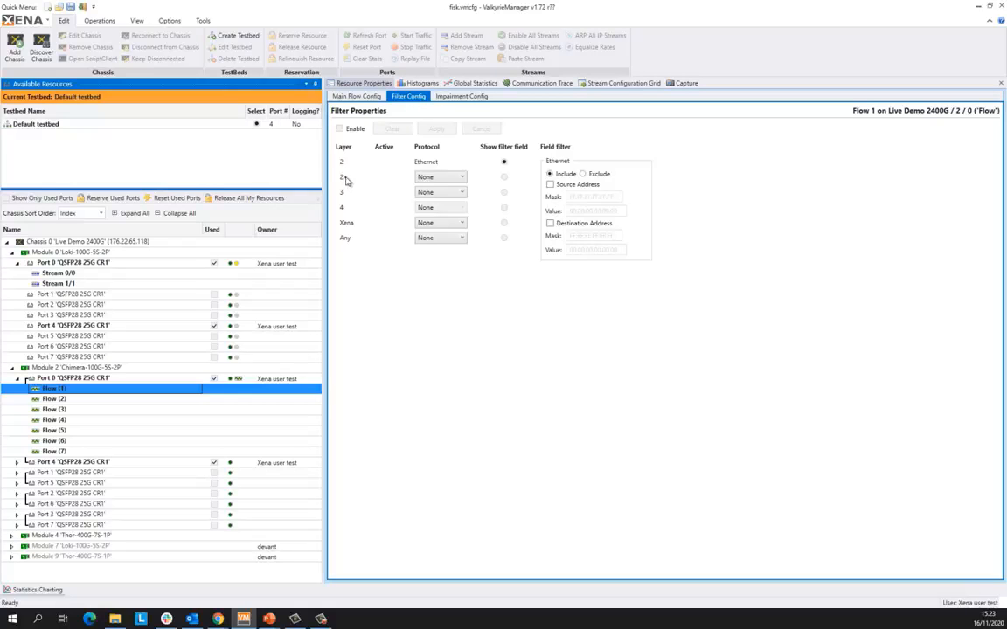
left_click(437, 176)
left_click(436, 201)
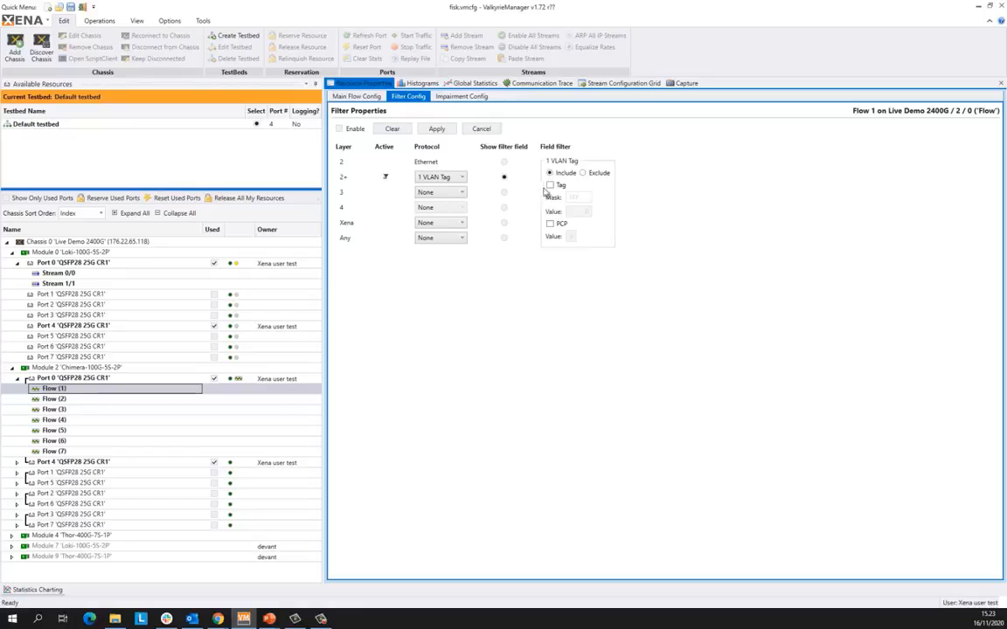
double_click(579, 212)
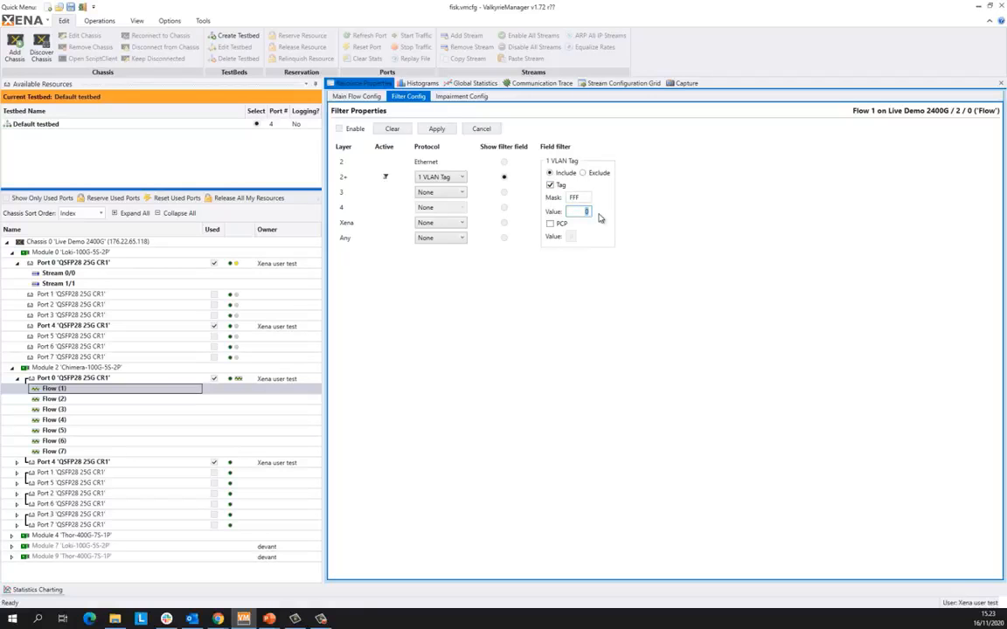
left_click(341, 129)
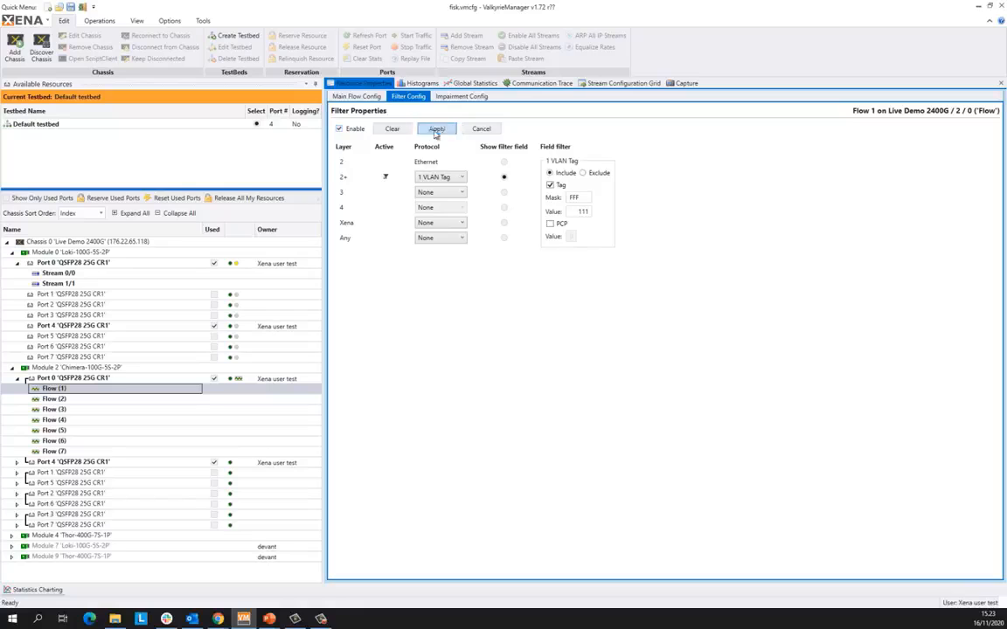
left_click(437, 129)
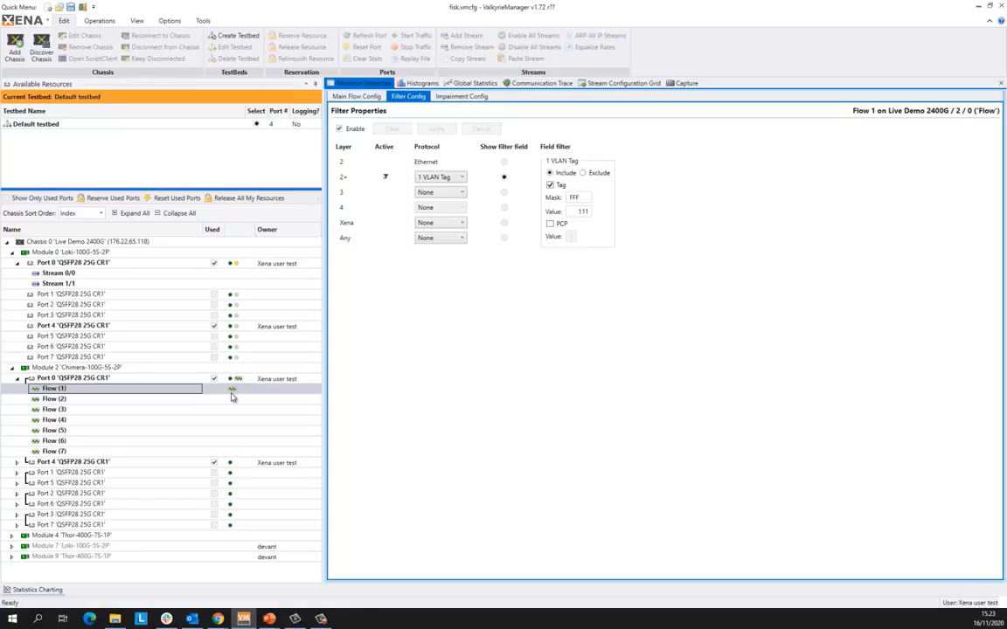
Enable and apply a filter on Flow (2) of Chimera Port 0 that includes 1 VLAN Tag with tag value 222
left_click(123, 403)
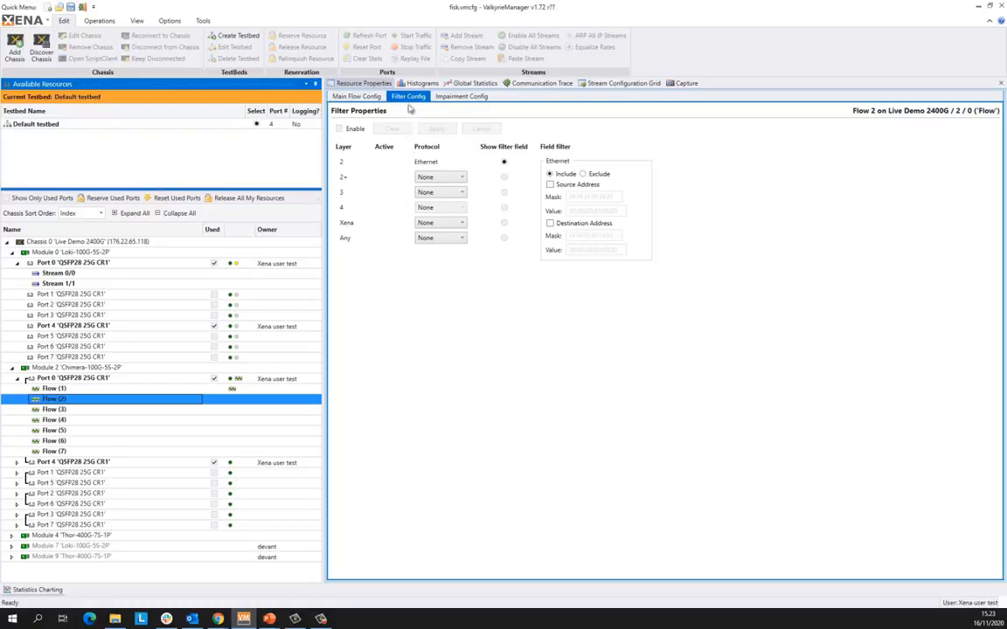
left_click(435, 177)
left_click(439, 200)
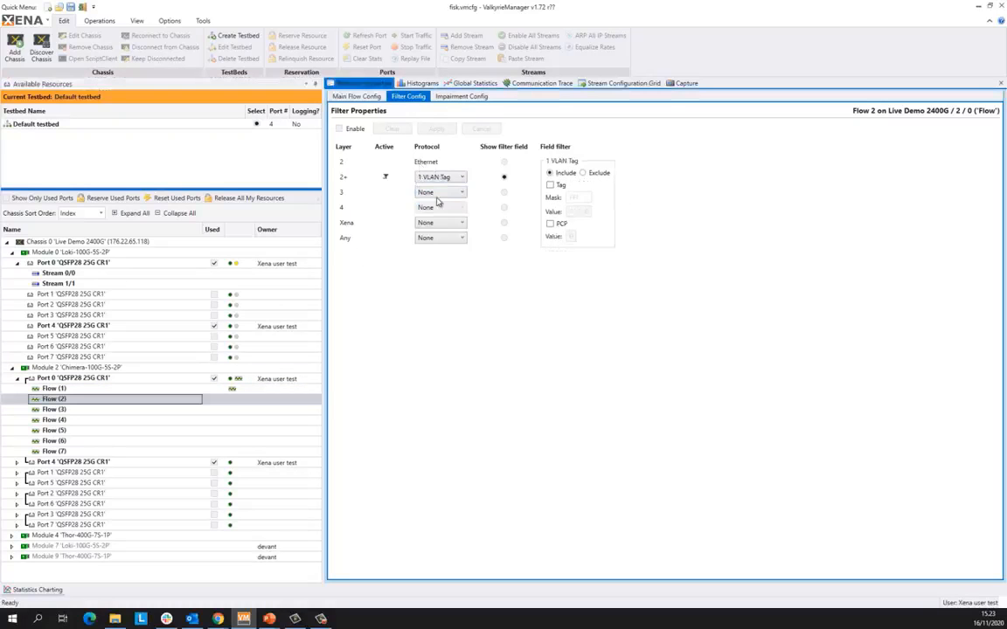
left_click(550, 184)
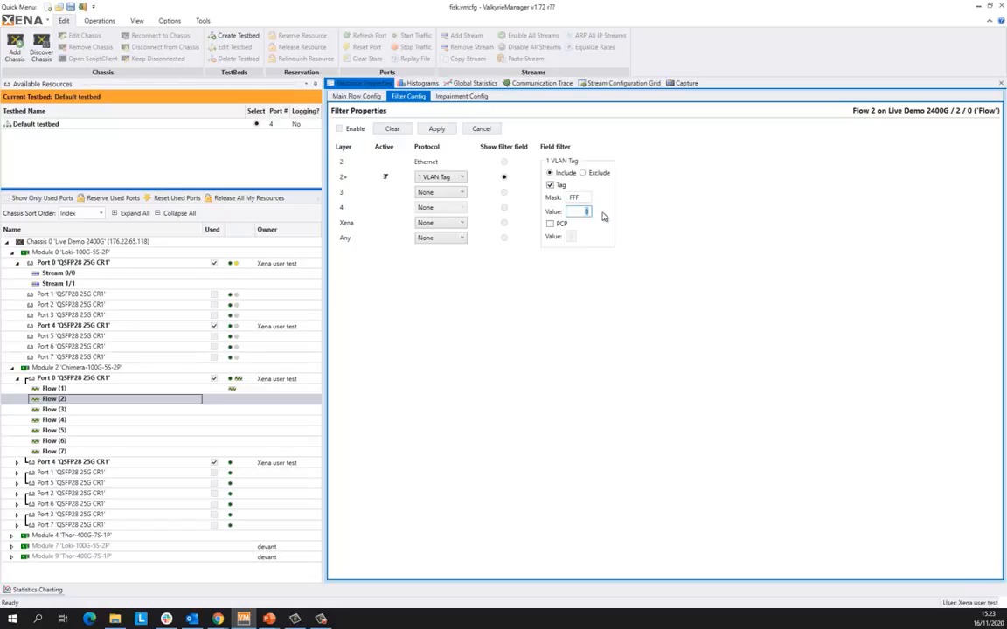
left_click(340, 128)
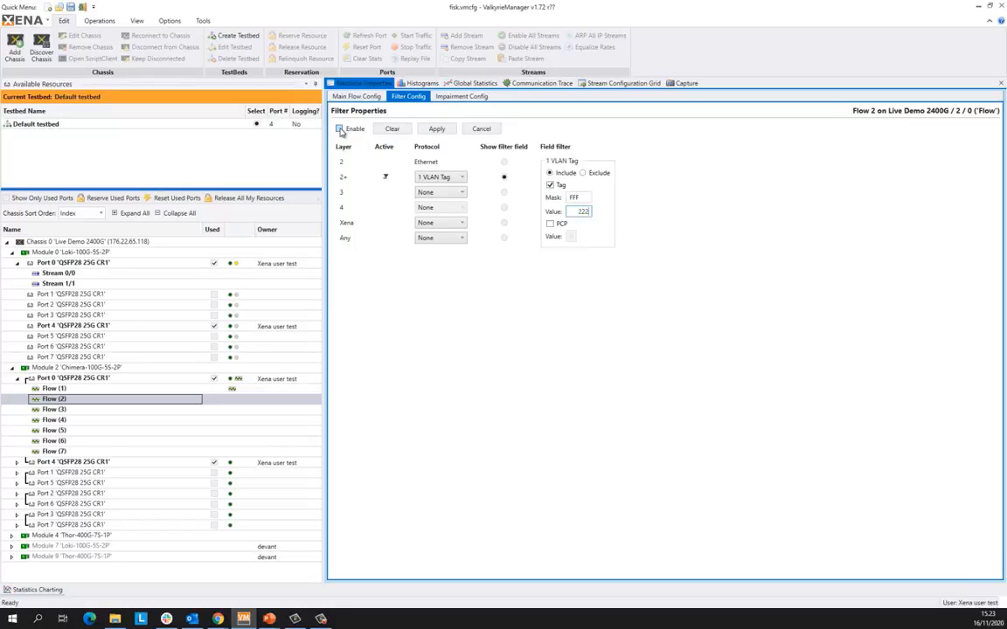
left_click(437, 129)
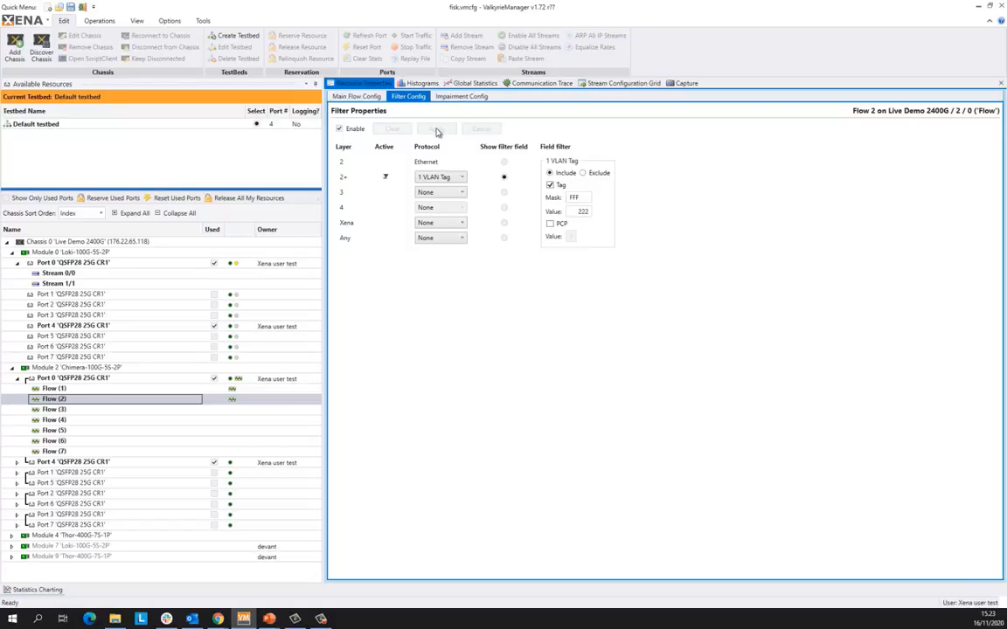
Check the Chimera flow counters, and start a one-shot Fixed Burst drop of 10 packets on Flow (1)
left_click(473, 84)
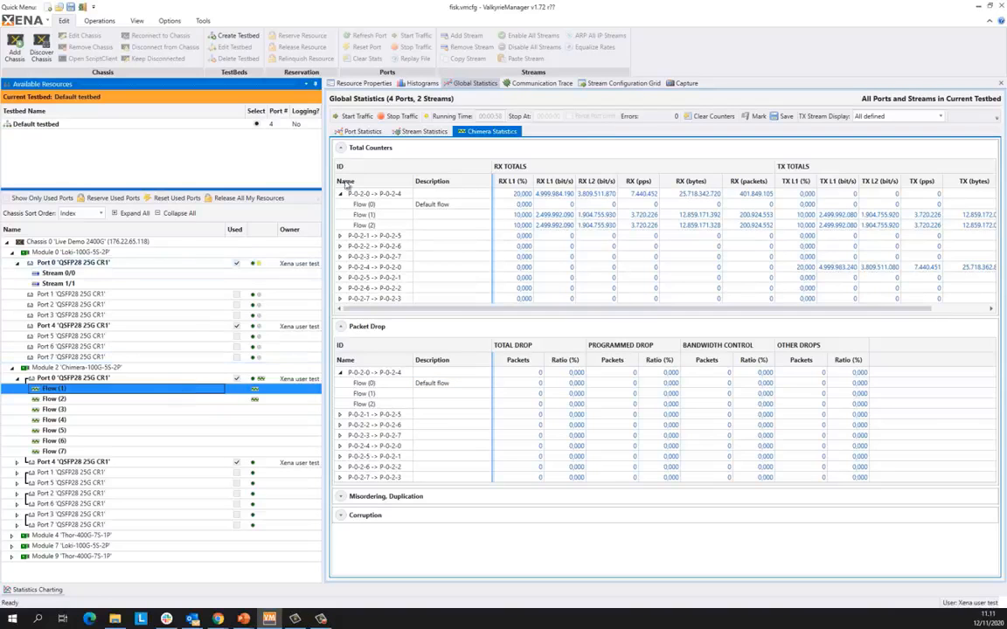
left_click(330, 84)
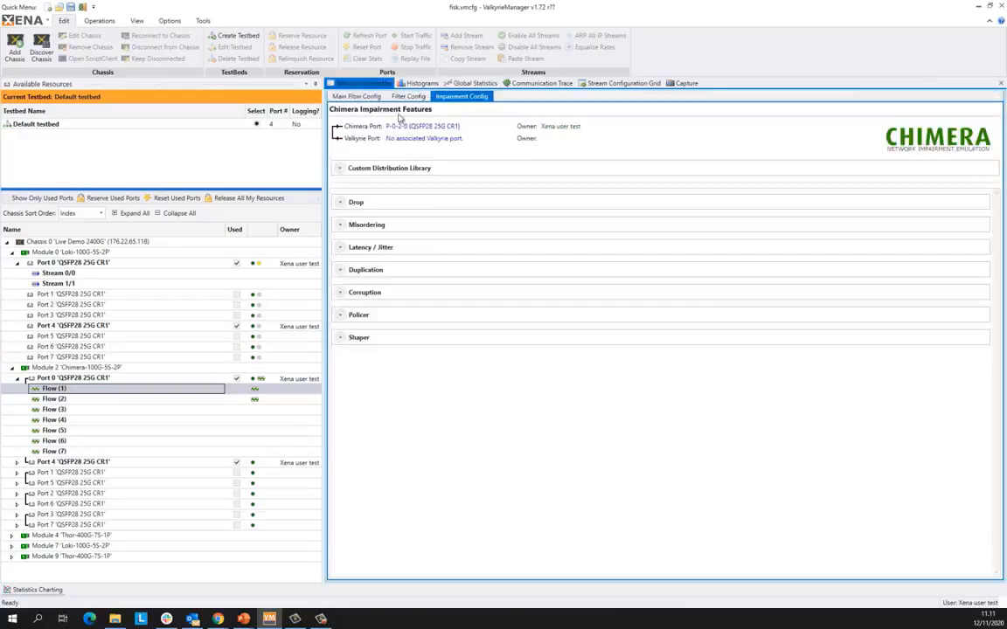
left_click(340, 202)
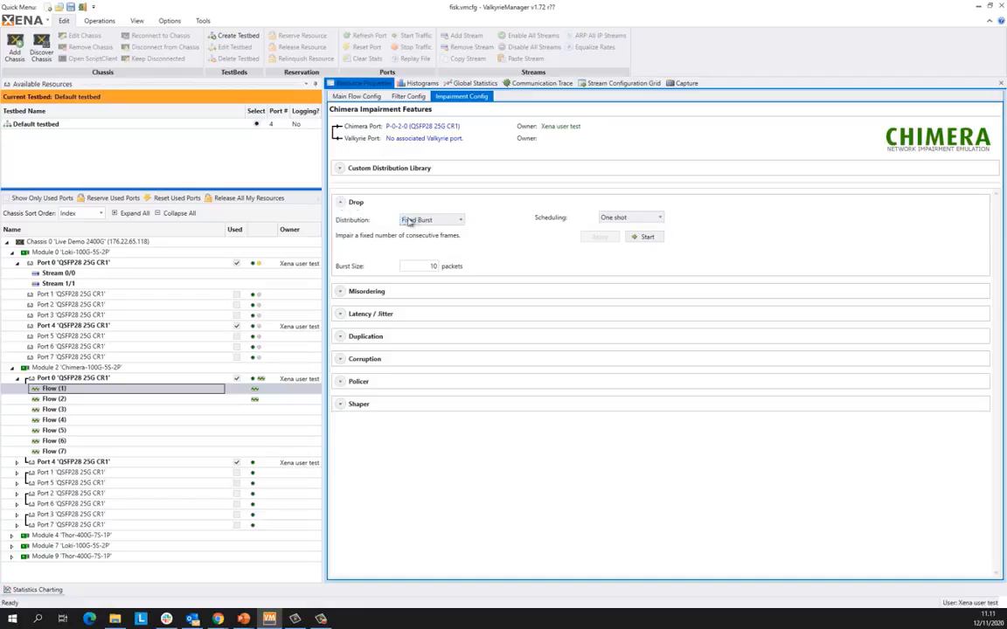
left_click(422, 220)
left_click(425, 222)
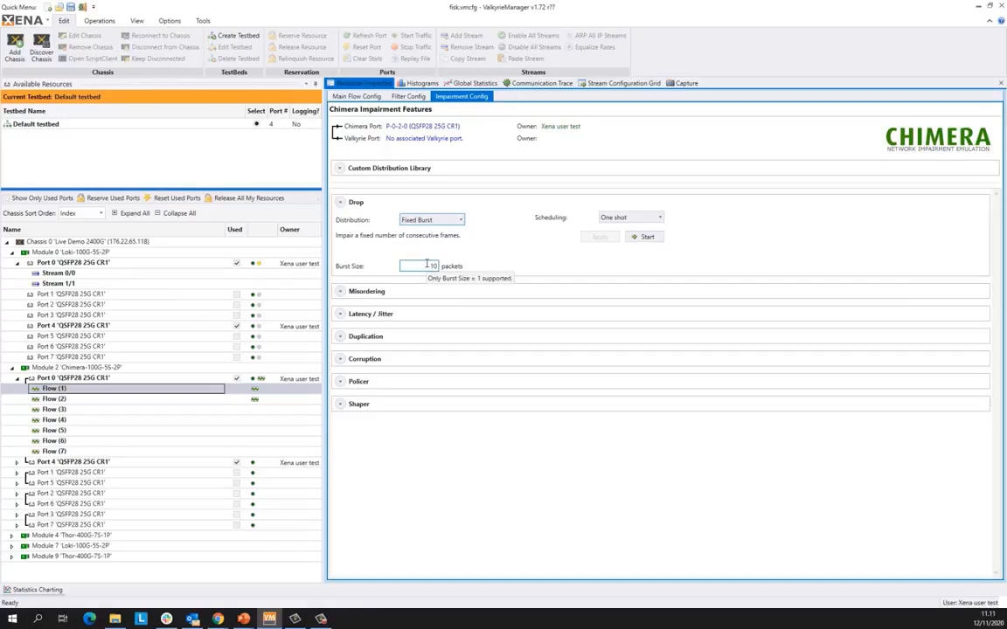
left_click(647, 237)
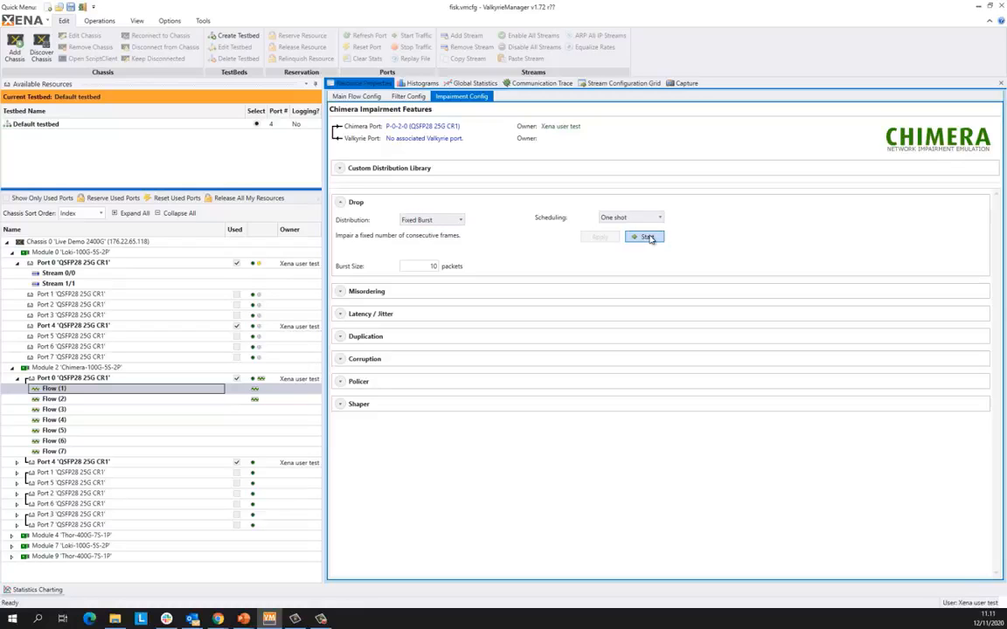
Check Flow (1)'s programmed drops in the Chimera statistics and the lost packets for stream number 0 in the stream statistics
left_click(474, 83)
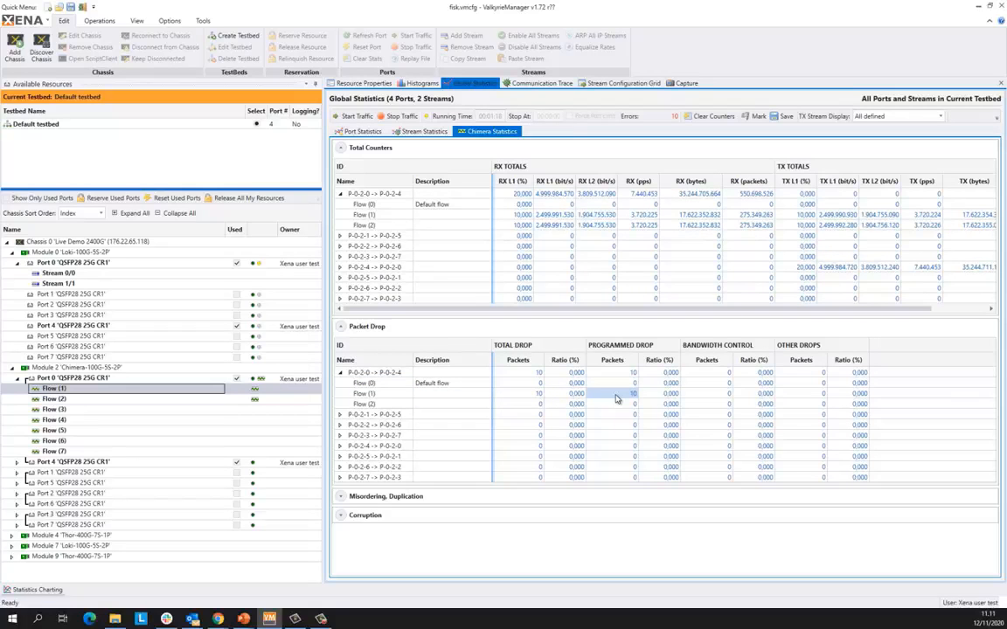
left_click(423, 132)
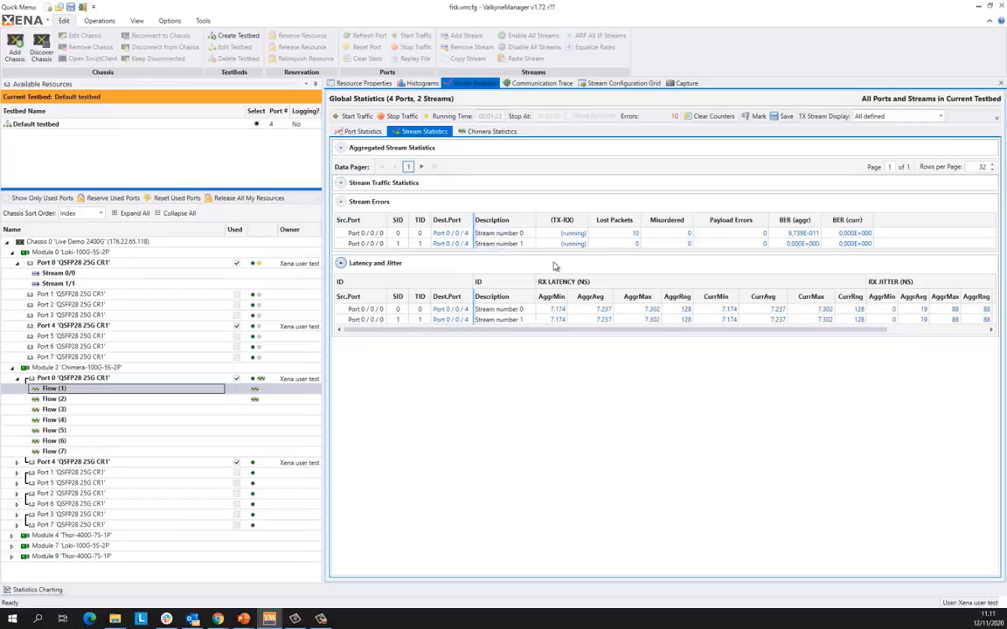
left_click(636, 235)
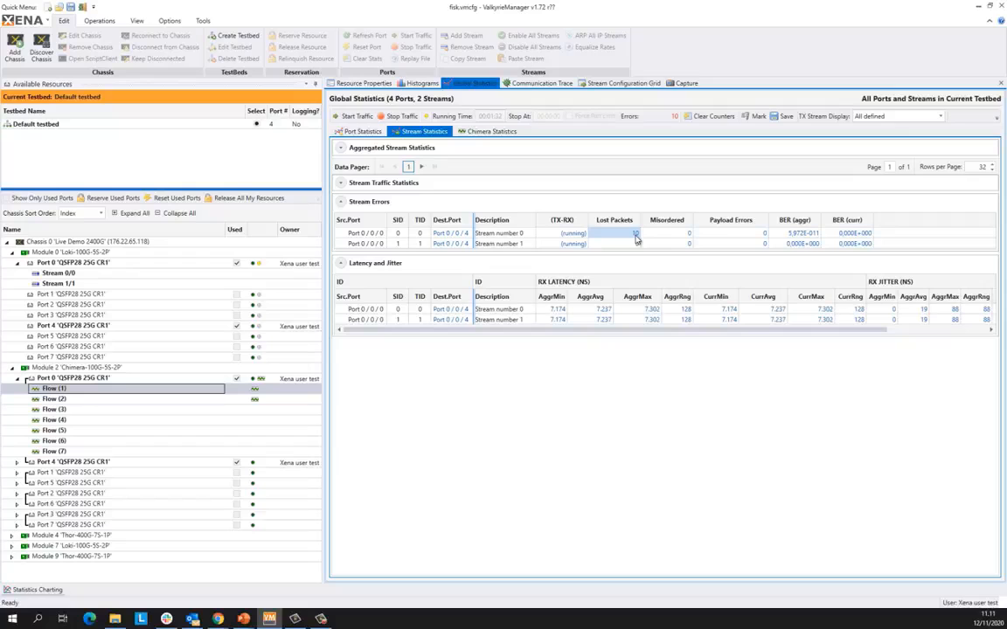
Start a one-shot Ethernet corruption on Flow (2) with Fixed Burst distribution and a burst size of 15 packets
left_click(106, 399)
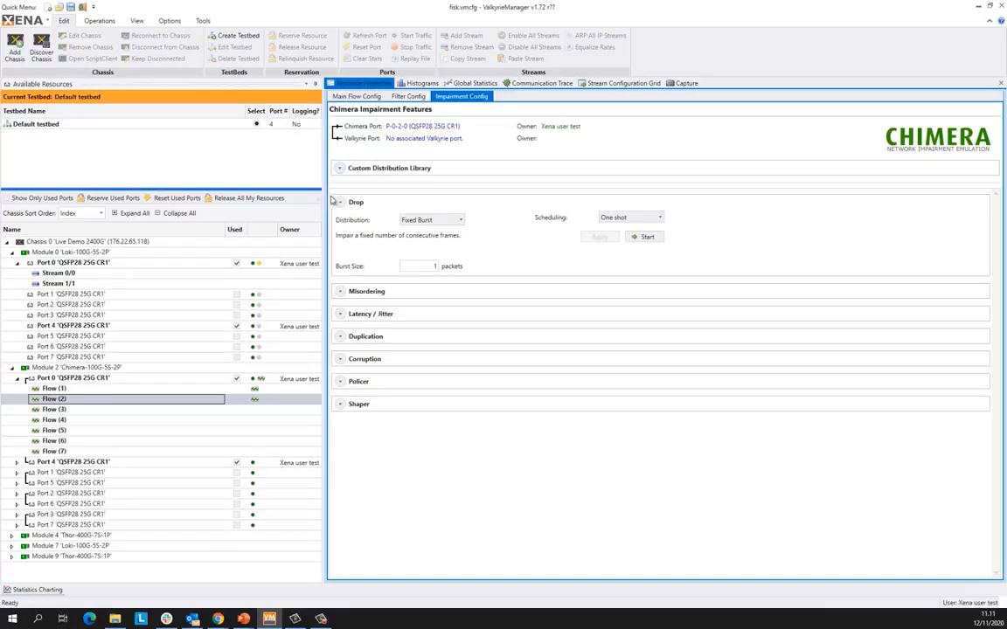
left_click(339, 202)
left_click(340, 292)
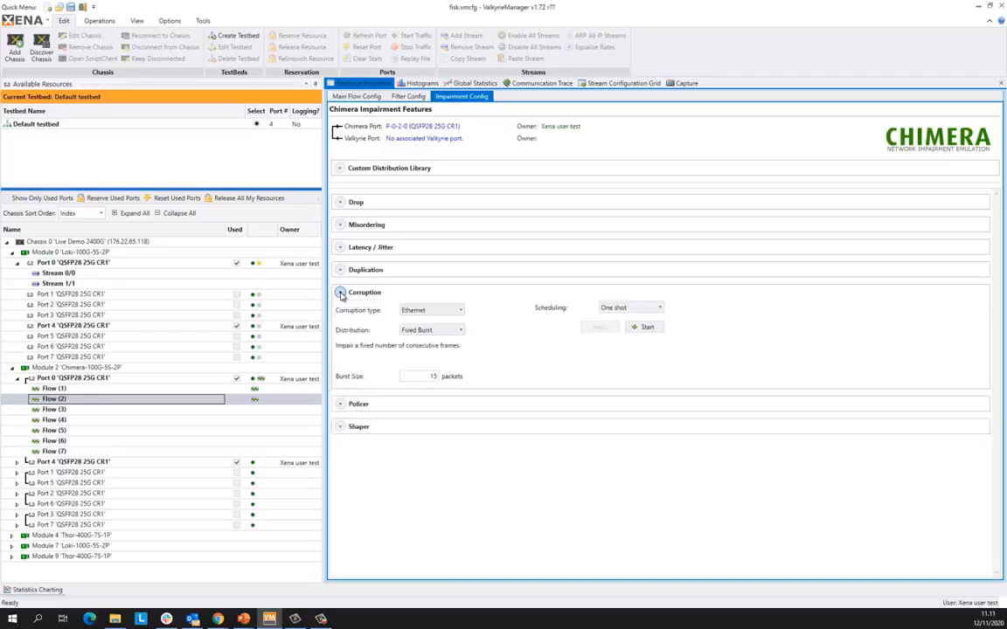
left_click(440, 313)
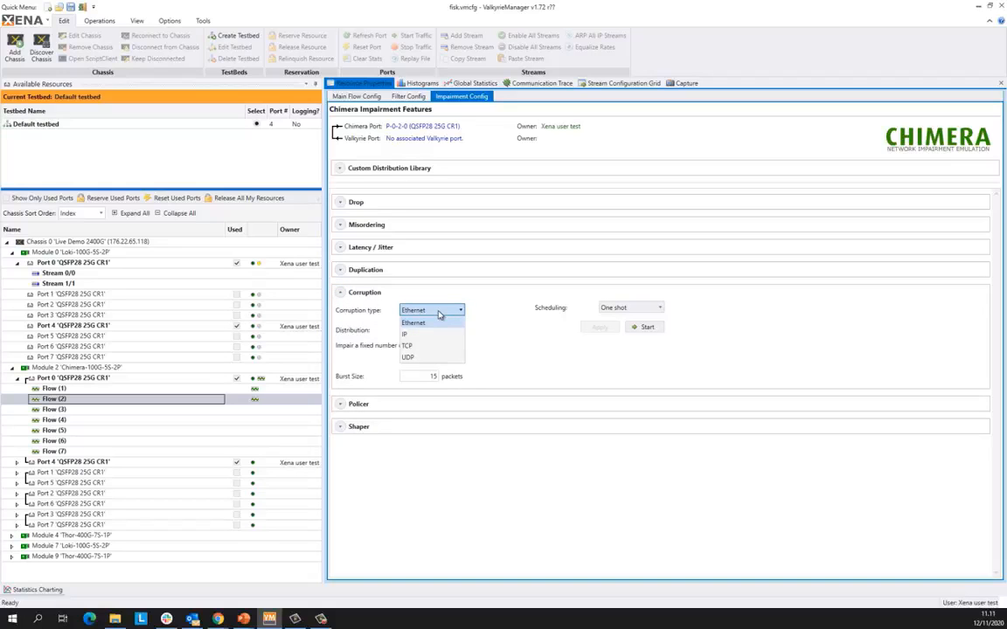
left_click(439, 323)
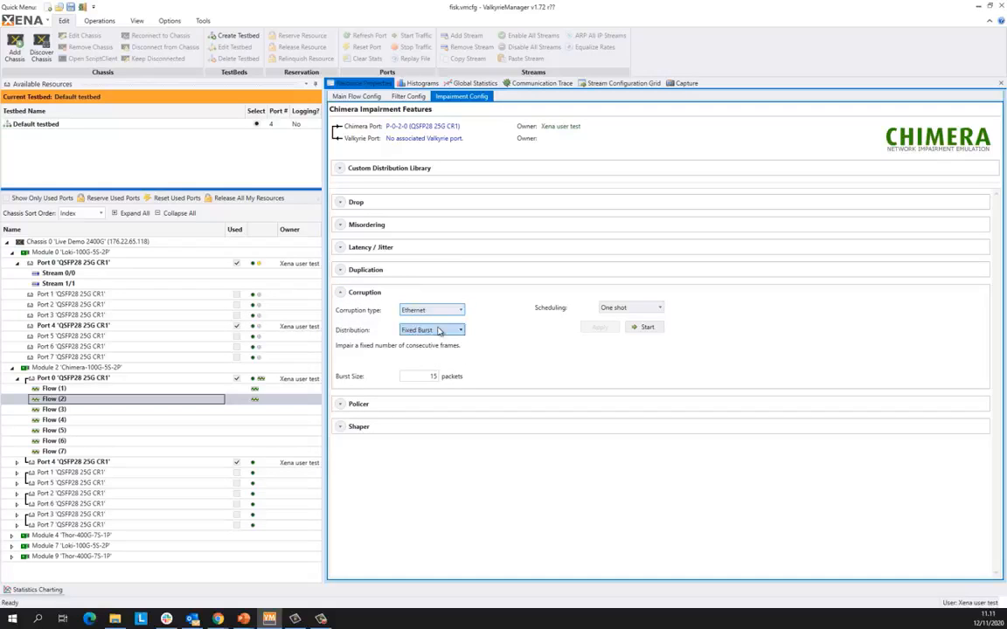
double_click(432, 376)
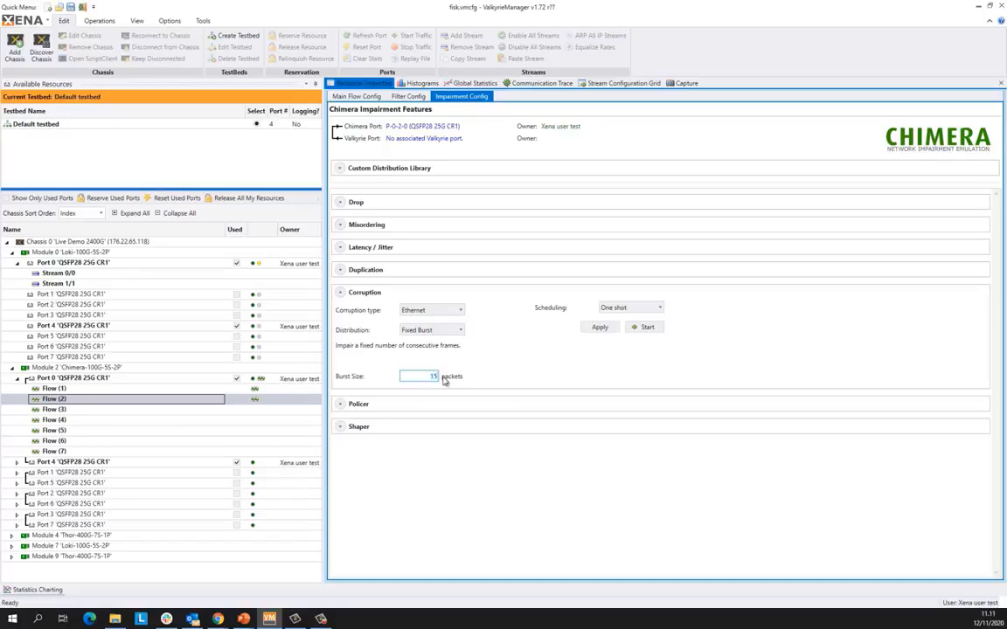
left_click(651, 327)
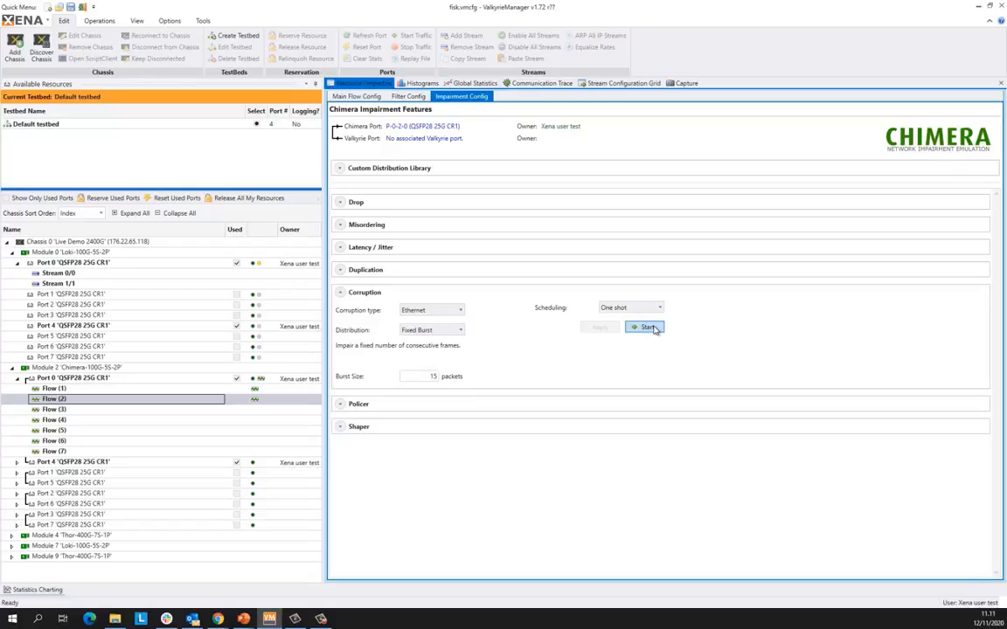
Examine Flow (2)'s FCS checksum corruption counter for P-0-2-0 -> P-0-2-4 and the FCS errors in the port summary
left_click(478, 84)
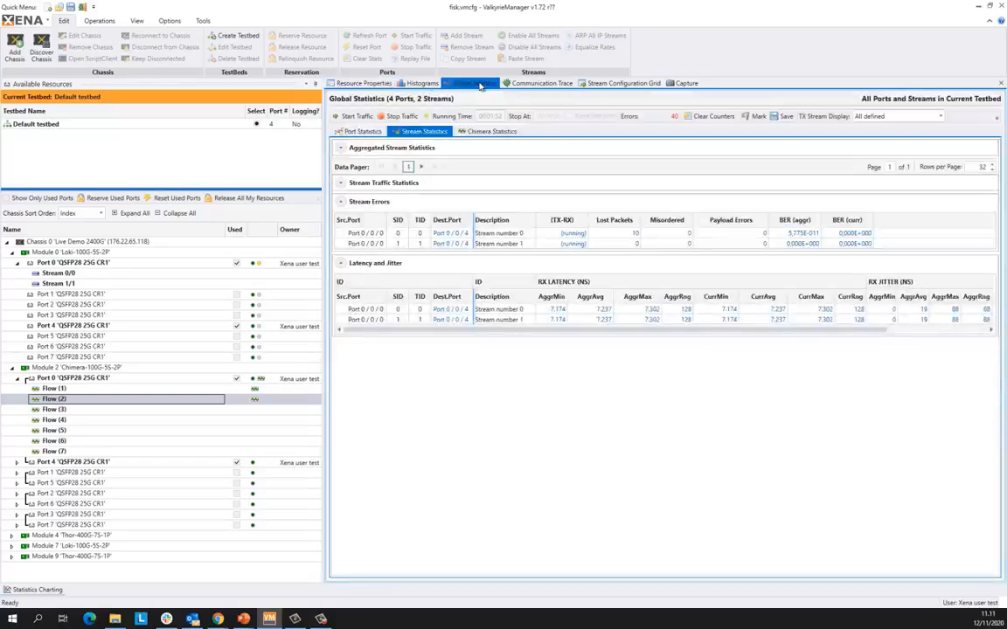
left_click(489, 132)
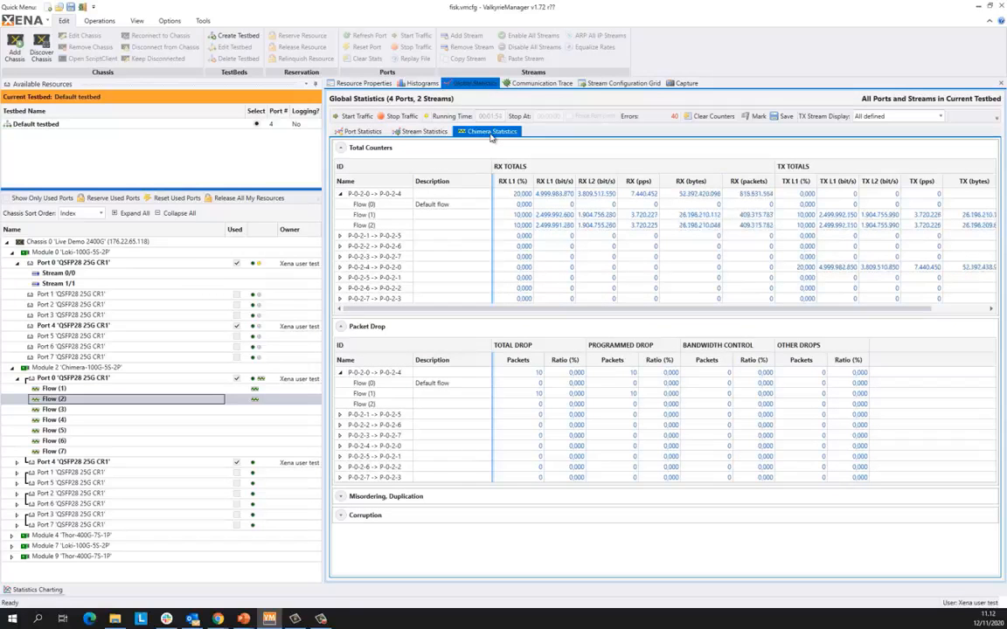
left_click(341, 326)
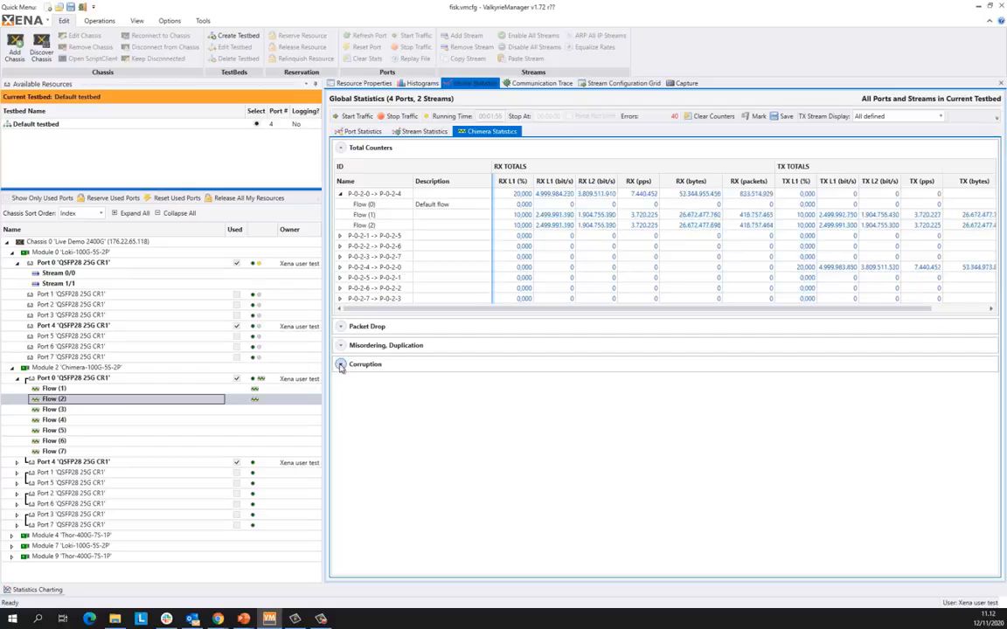
left_click(341, 364)
left_click(340, 410)
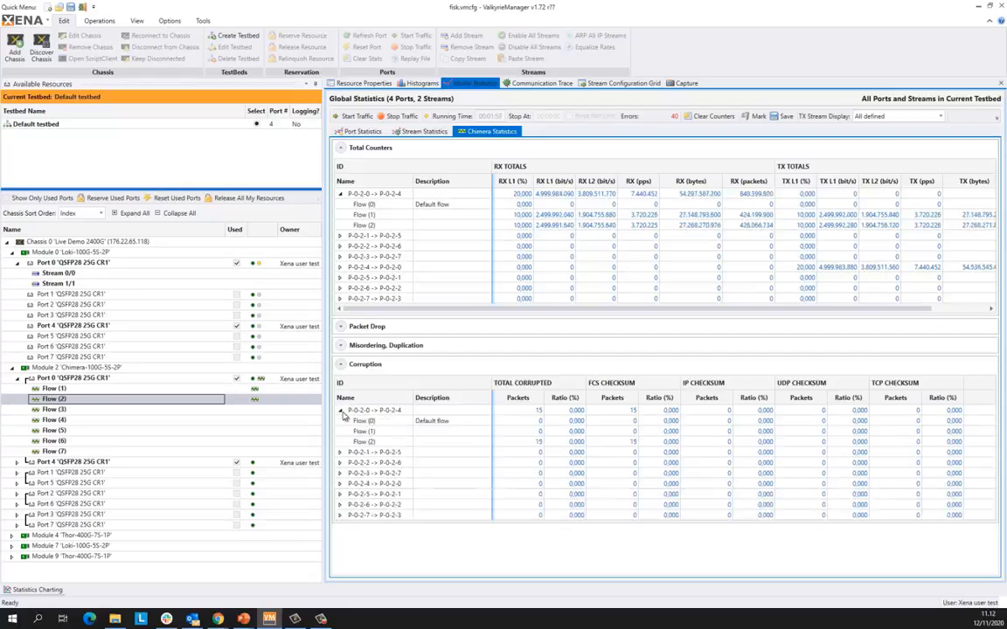
left_click(611, 442)
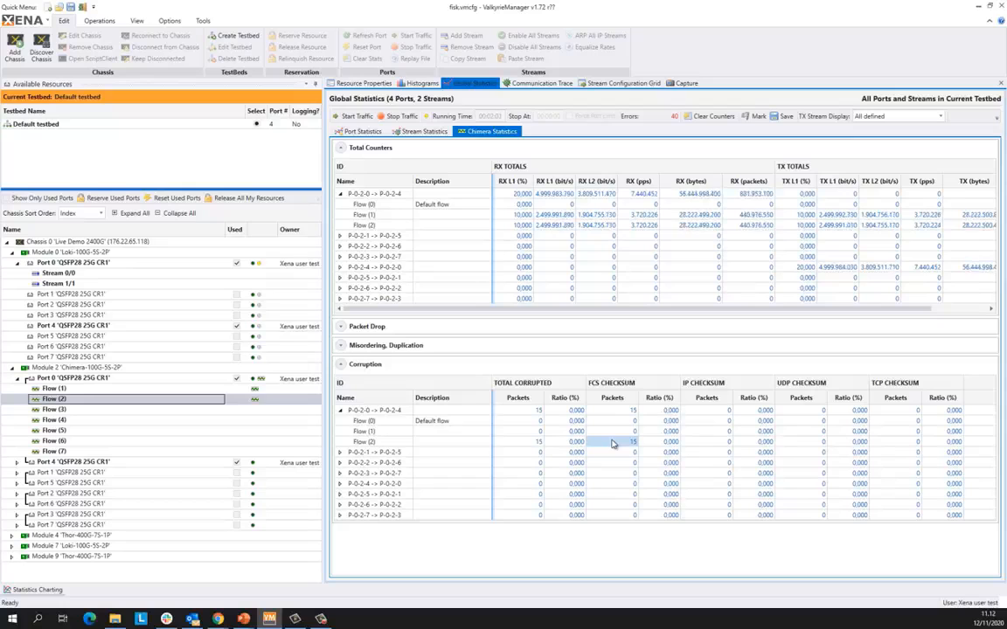
left_click(368, 133)
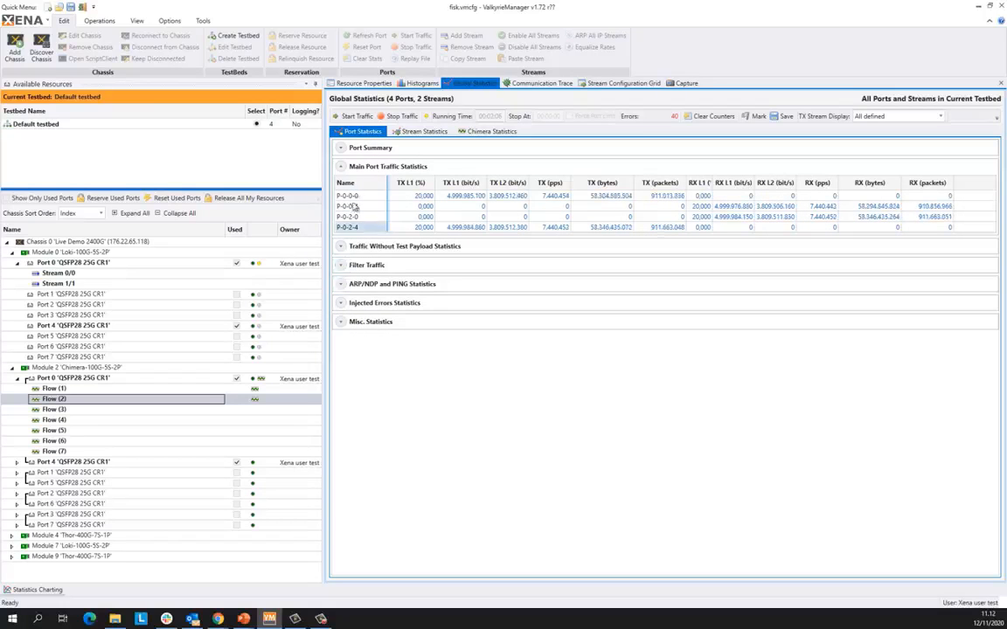
left_click(345, 149)
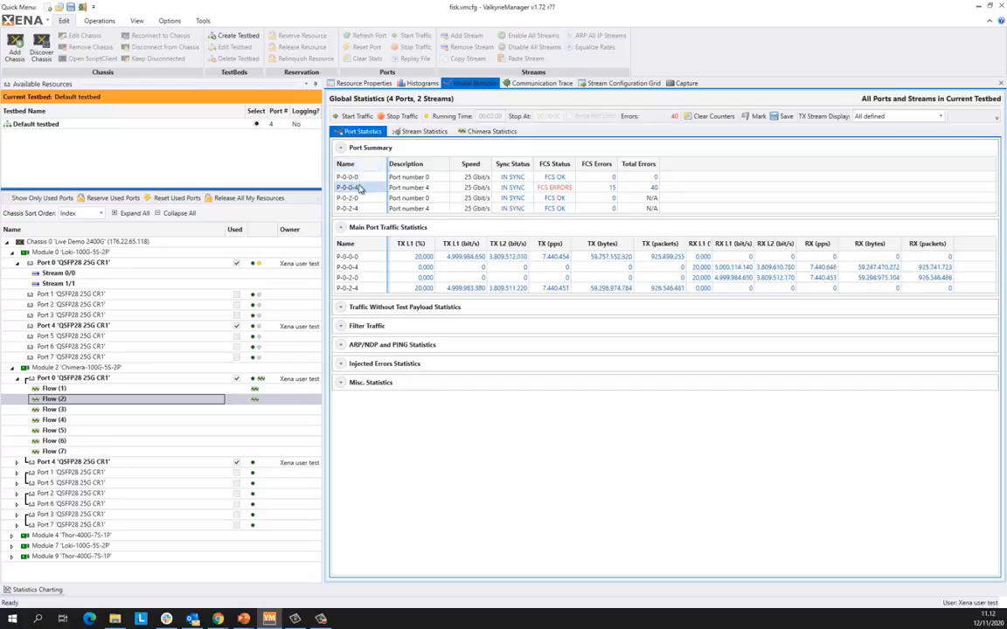